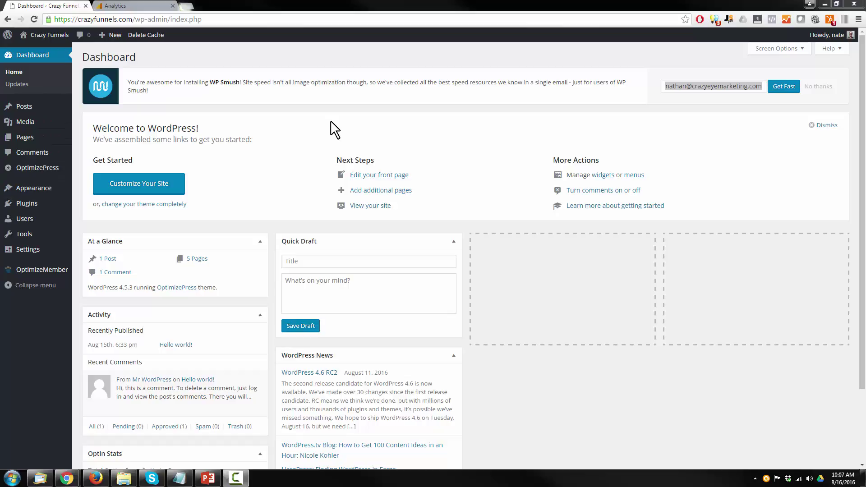
Switch from the WordPress dashboard to the Google Analytics accounts tab
{"action": "left_click", "coordinate": [149, 4]}
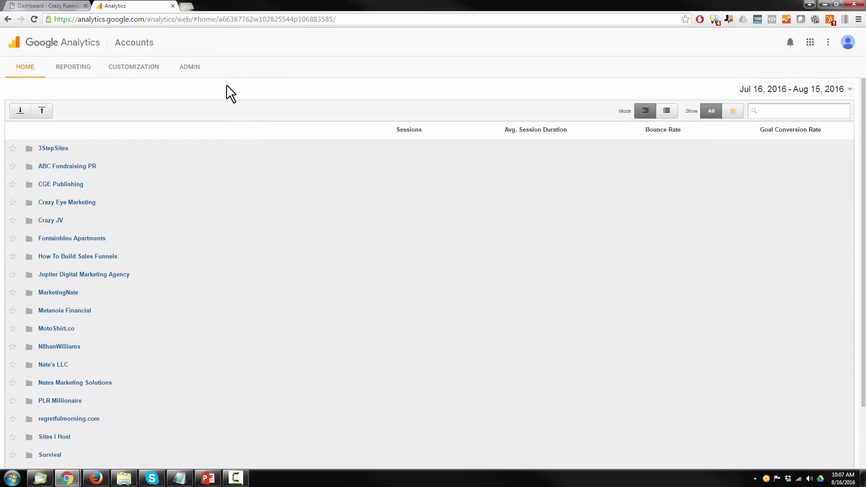
In Admin, select the Nate's LLC account and bring up its property list
{"action": "left_click", "coordinate": [189, 67]}
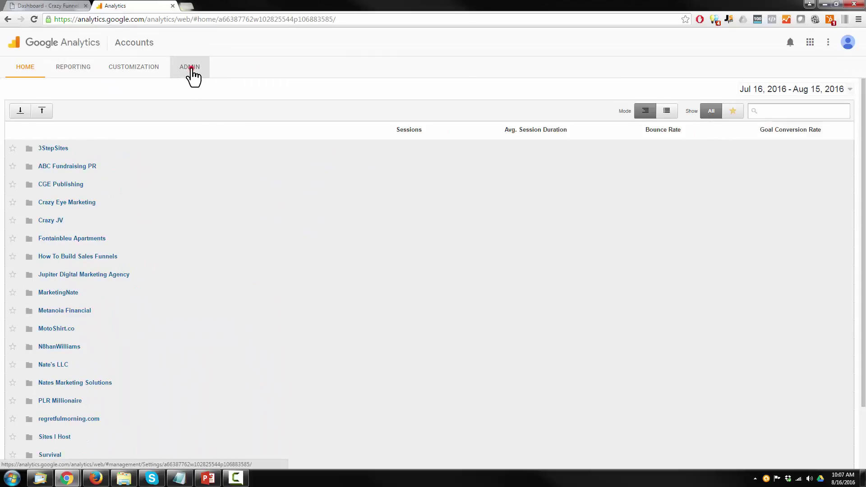
{"action": "left_click", "coordinate": [178, 134]}
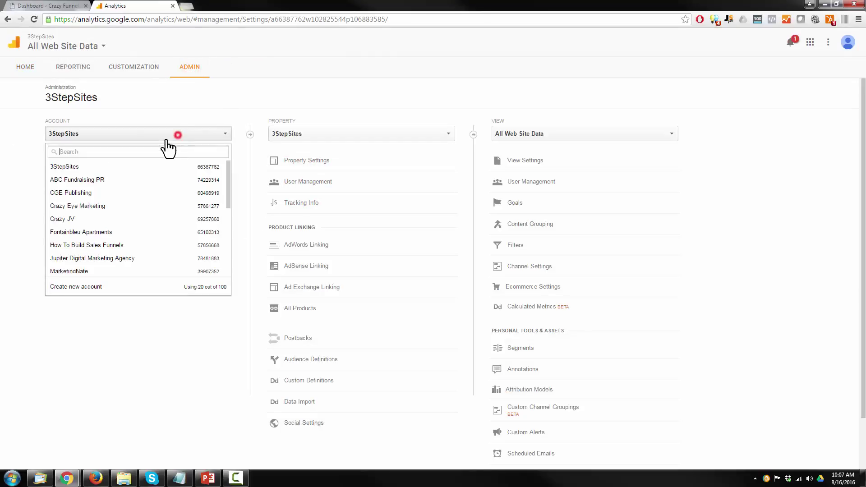
{"action": "scroll", "coordinate": [119, 208], "scroll_direction": "down", "scroll_amount": 5}
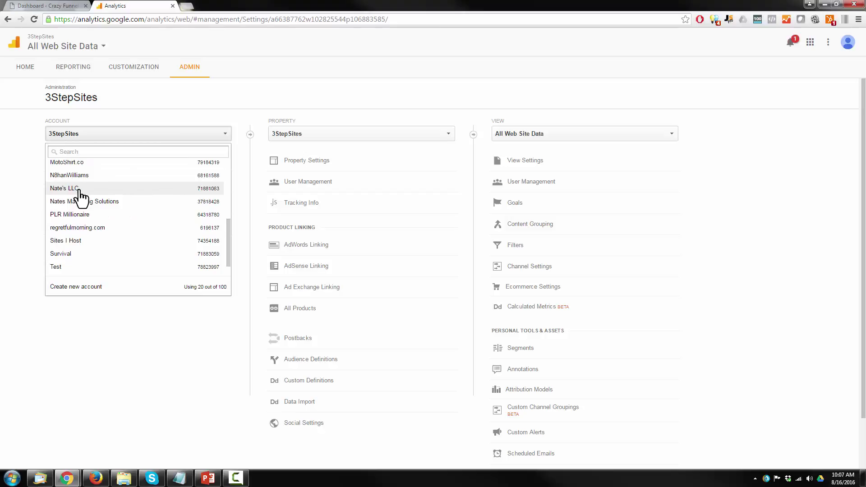
{"action": "left_click", "coordinate": [78, 190]}
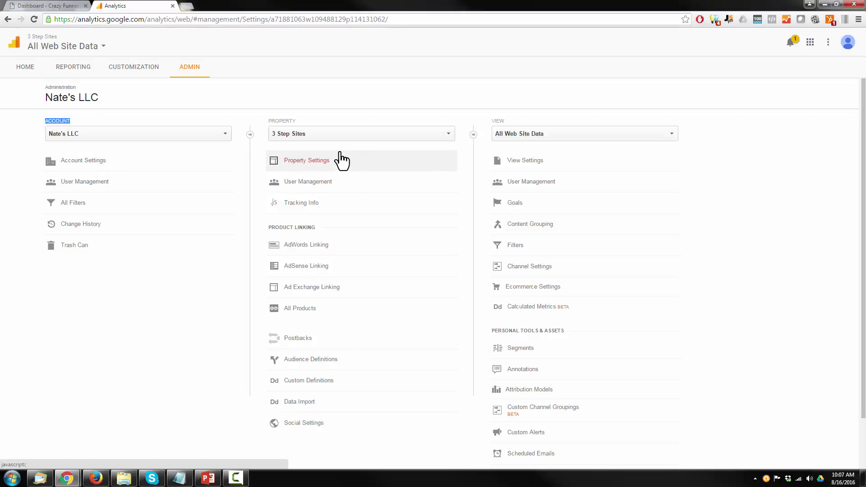
{"action": "left_click", "coordinate": [386, 134]}
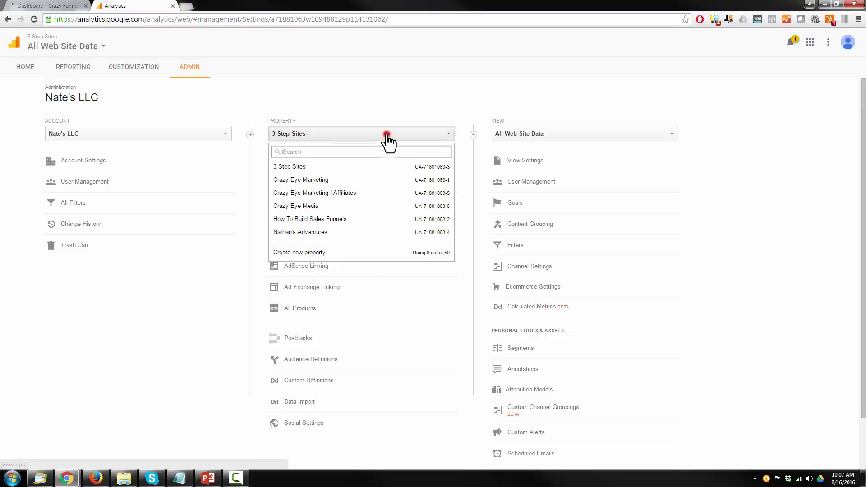
{"action": "left_click", "coordinate": [306, 253]}
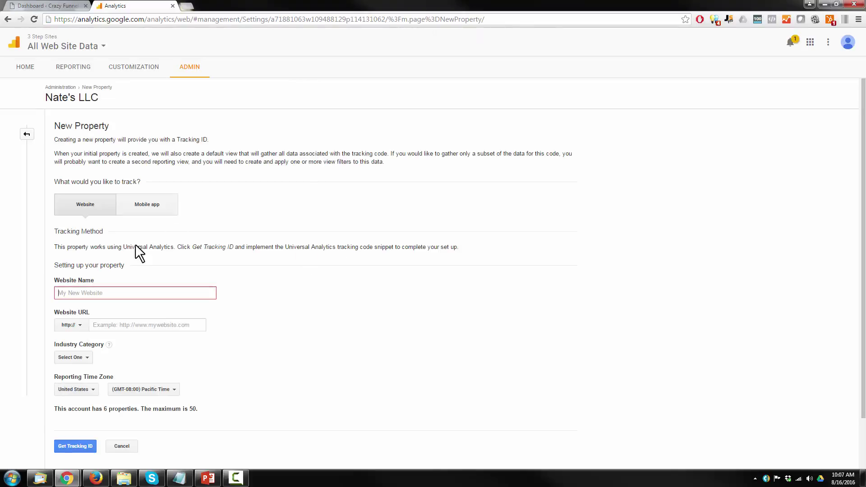
{"action": "scroll", "coordinate": [143, 248], "scroll_direction": "down", "scroll_amount": 1}
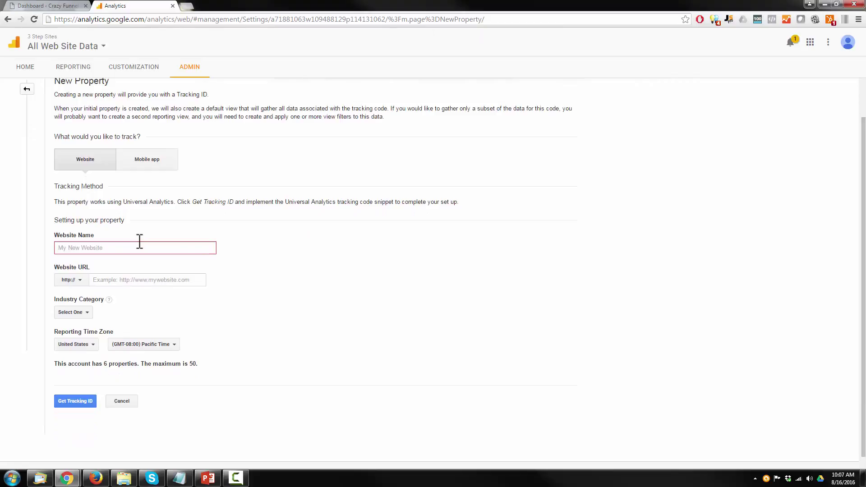
{"action": "type", "text": "Crazy Funnels"}
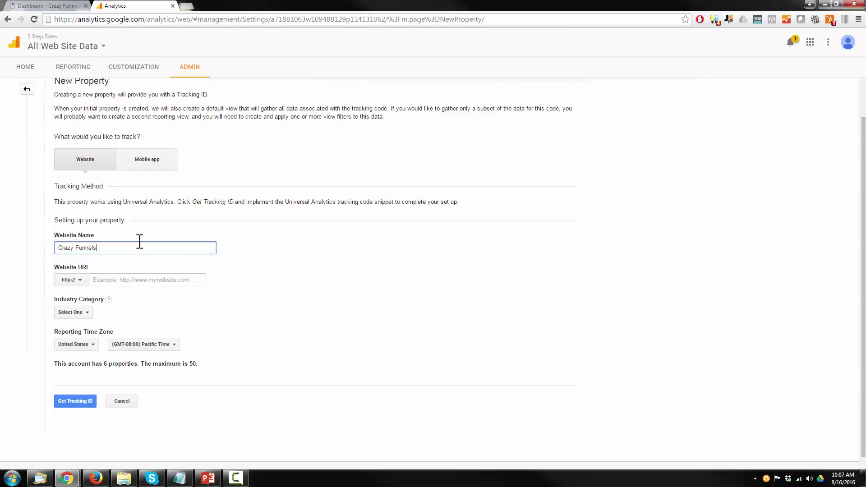
{"action": "left_click", "coordinate": [69, 280]}
{"action": "left_click", "coordinate": [85, 311]}
{"action": "left_click", "coordinate": [134, 283]}
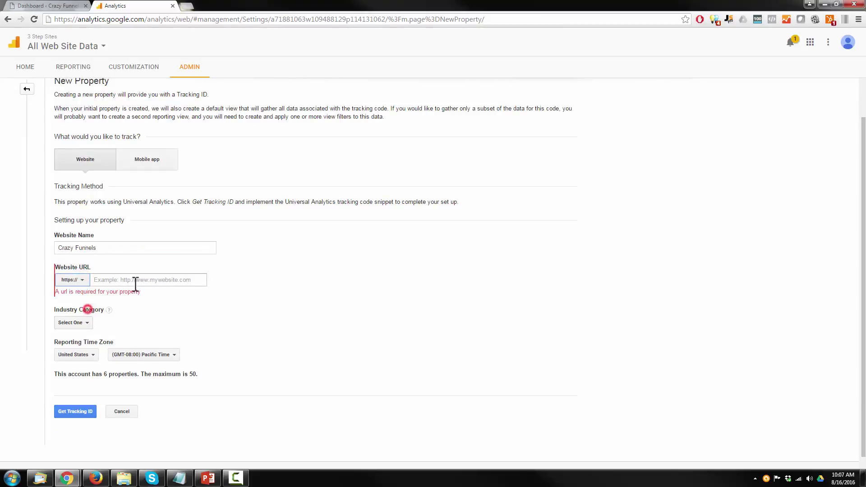
{"action": "type", "text": "crazy"}
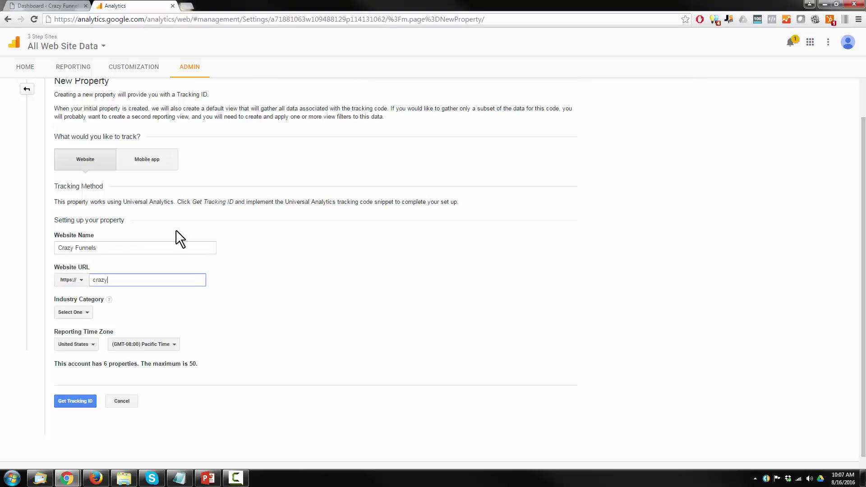
{"action": "type", "text": "funnels.com"}
Set industry to Business and Industrial Markets and time zone to Eastern, then get the tracking ID
{"action": "left_click", "coordinate": [84, 317]}
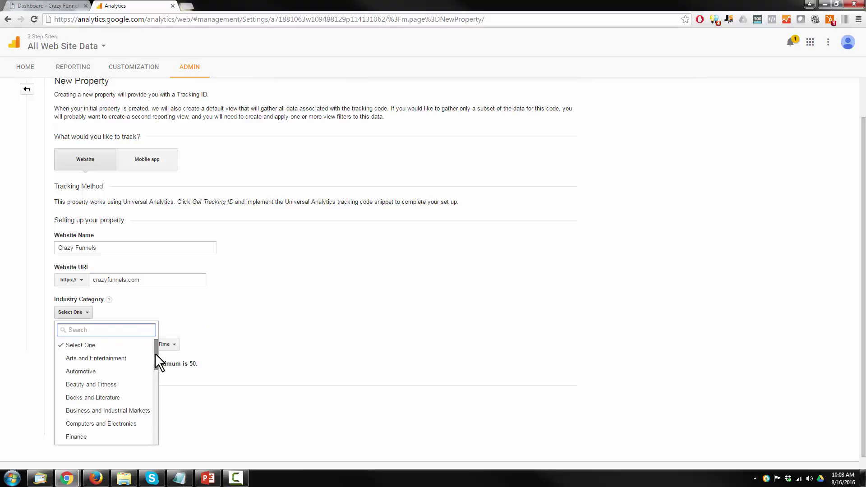
{"action": "mouse_move", "coordinate": [155, 353]}
{"action": "left_mouse_down"}
{"action": "mouse_move", "coordinate": [159, 373]}
{"action": "mouse_move", "coordinate": [155, 365]}
{"action": "mouse_move", "coordinate": [145, 403]}
{"action": "mouse_move", "coordinate": [153, 432]}
{"action": "mouse_move", "coordinate": [156, 370]}
{"action": "left_mouse_up"}
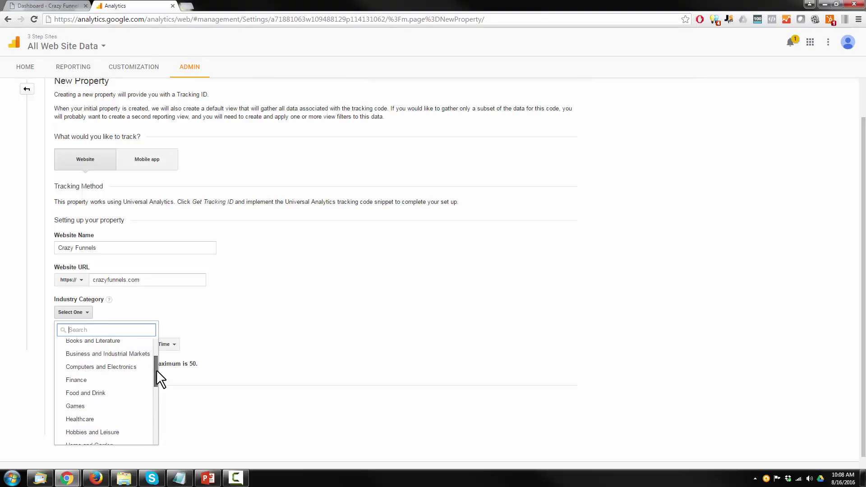
{"action": "left_click", "coordinate": [127, 355]}
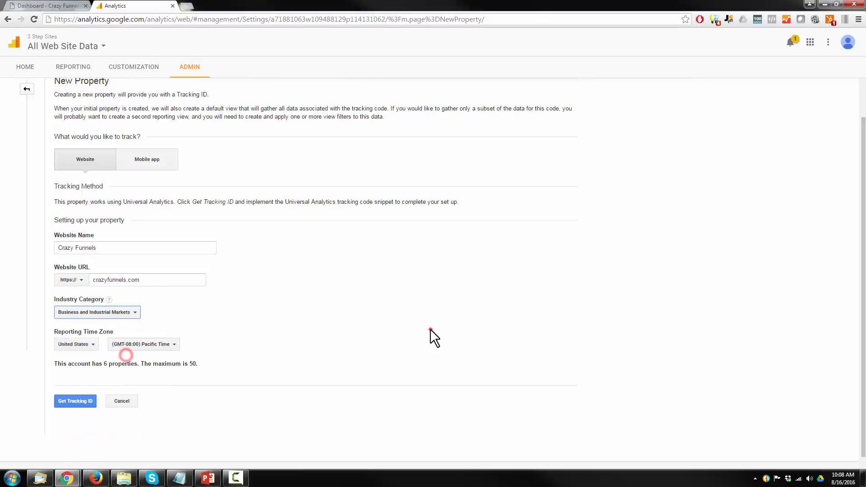
{"action": "left_click", "coordinate": [160, 346]}
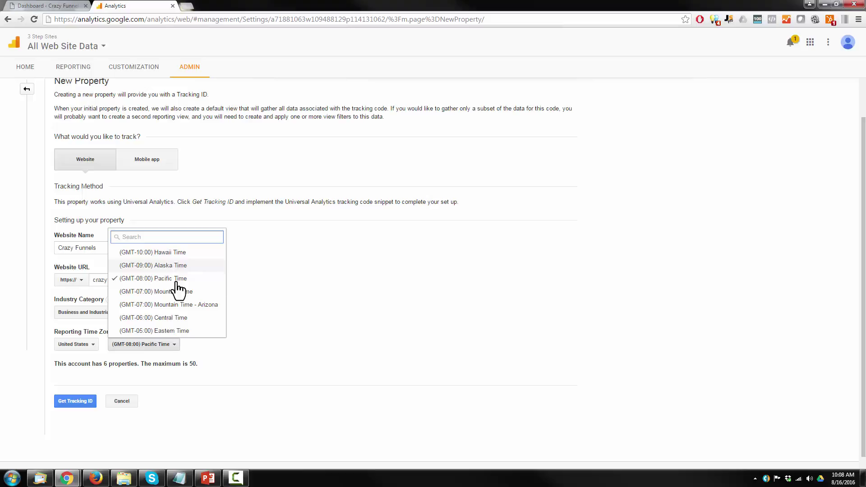
{"action": "left_click", "coordinate": [174, 332]}
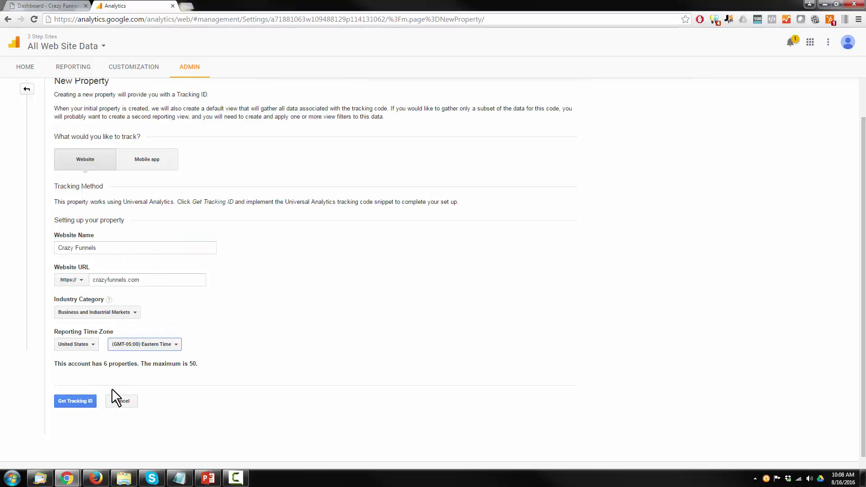
{"action": "left_click", "coordinate": [75, 406]}
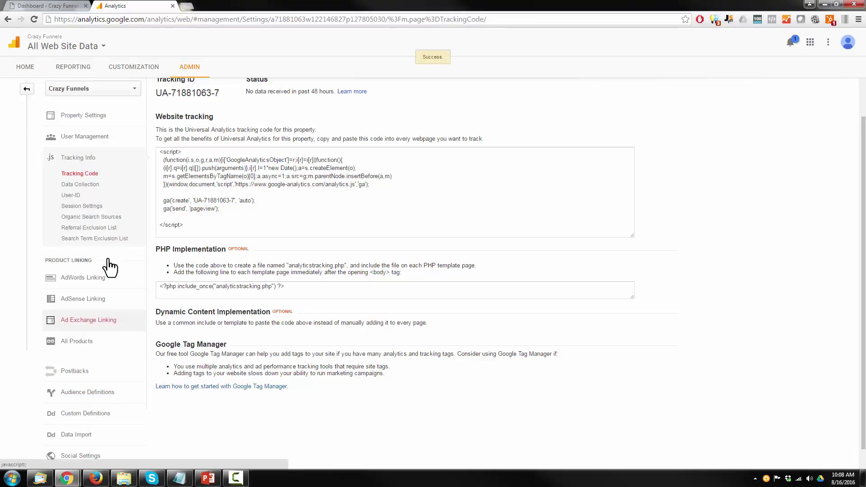
Copy the Crazy Funnels tracking code snippet and return to the WordPress dashboard
{"action": "scroll", "coordinate": [272, 291], "scroll_direction": "up", "scroll_amount": 1}
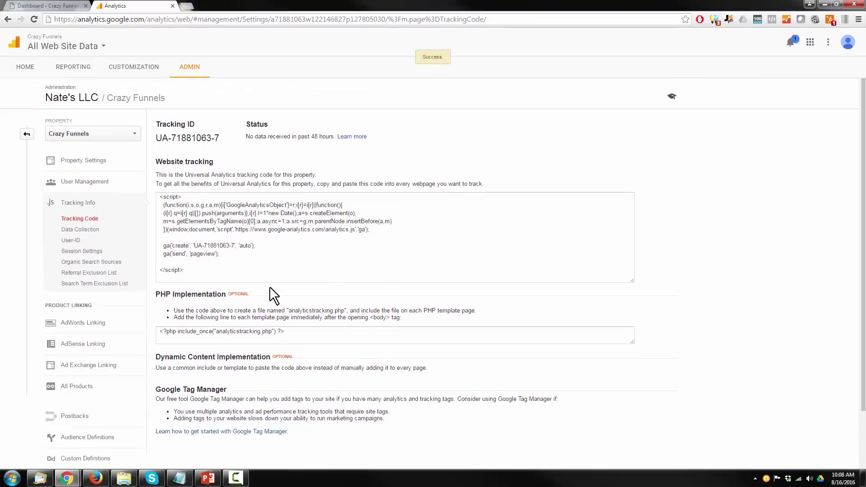
{"action": "left_click", "coordinate": [204, 269]}
{"action": "right_click", "coordinate": [226, 236]}
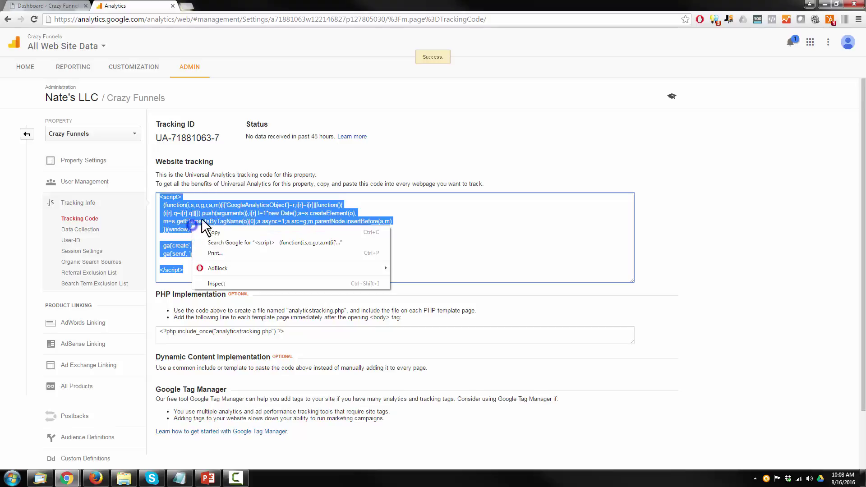
{"action": "left_click", "coordinate": [238, 240]}
{"action": "left_click", "coordinate": [48, 3]}
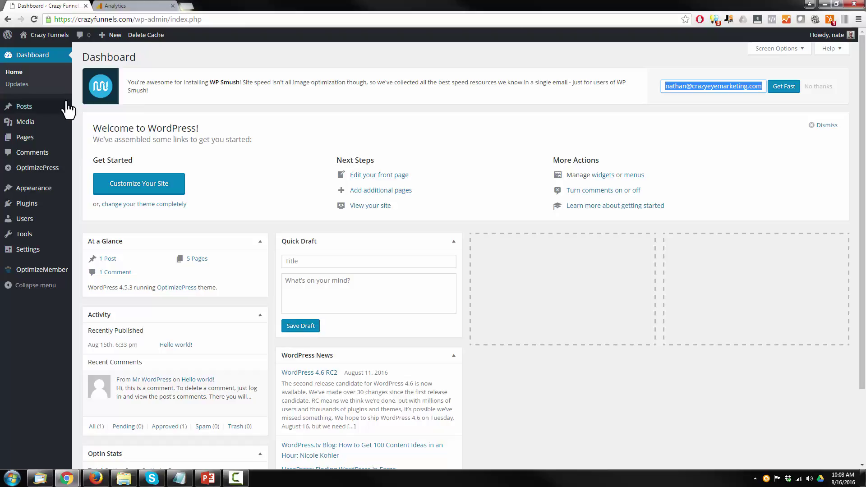
Search plugins for 'header and footer', then install and activate the Header and Footer plugin
{"action": "mouse_move", "coordinate": [31, 203]}
{"action": "left_click", "coordinate": [90, 216]}
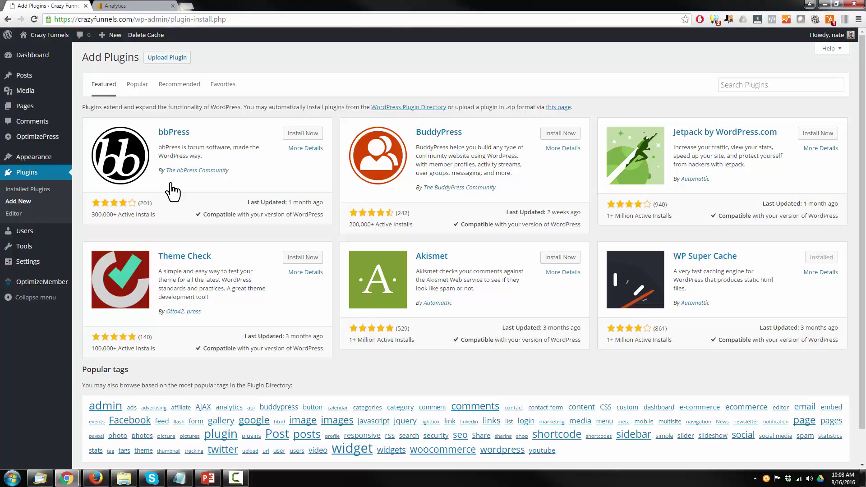
{"action": "left_click", "coordinate": [752, 86]}
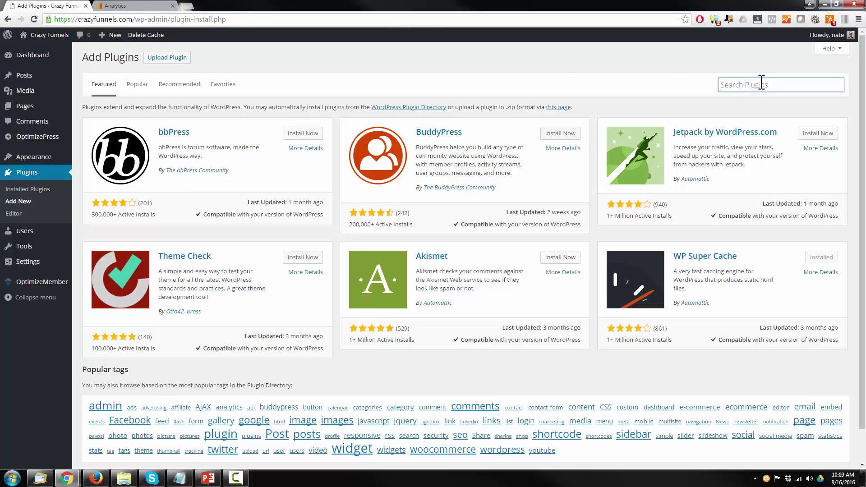
{"action": "type", "text": "header and footer"}
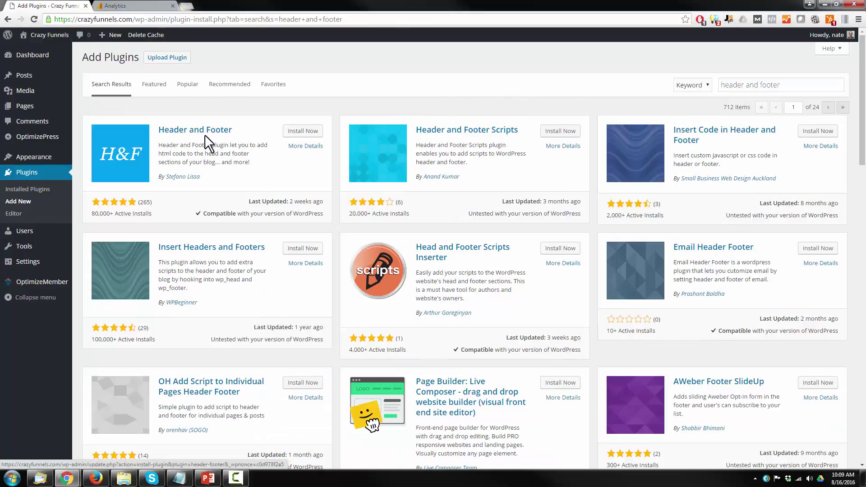
{"action": "left_click", "coordinate": [304, 132]}
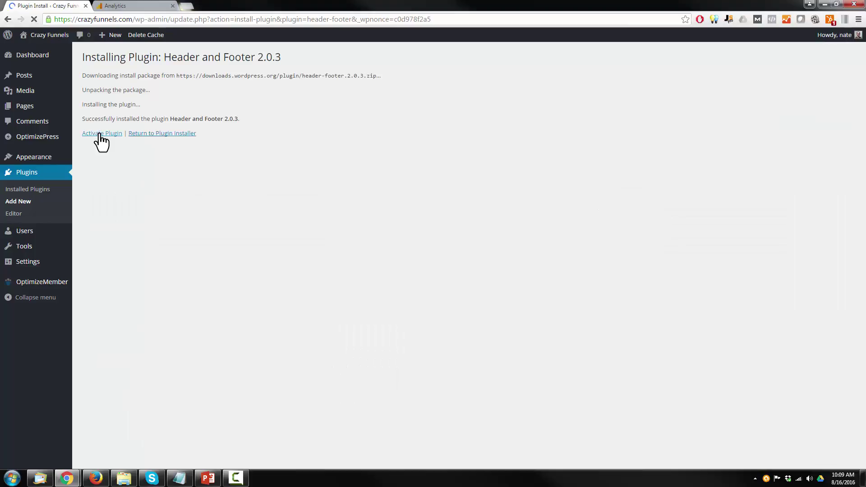
{"action": "left_click", "coordinate": [101, 134]}
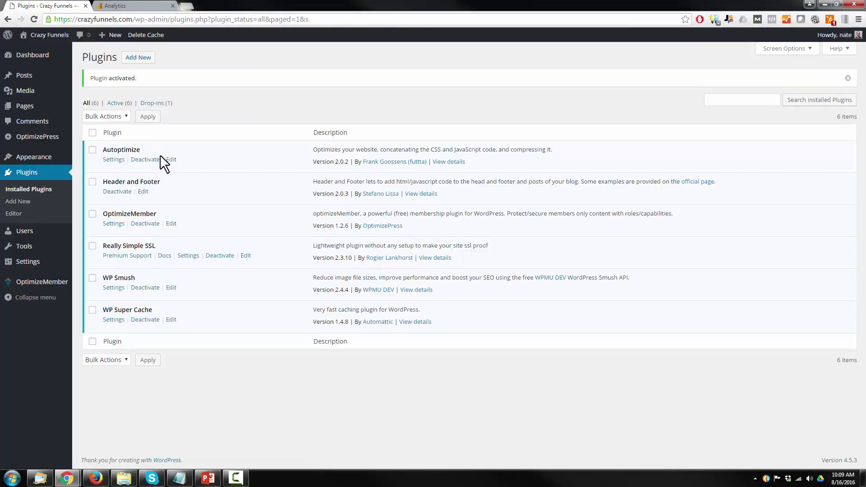
Paste the Analytics tracking script into Header and Footer's Every page head box and save
{"action": "mouse_move", "coordinate": [27, 267]}
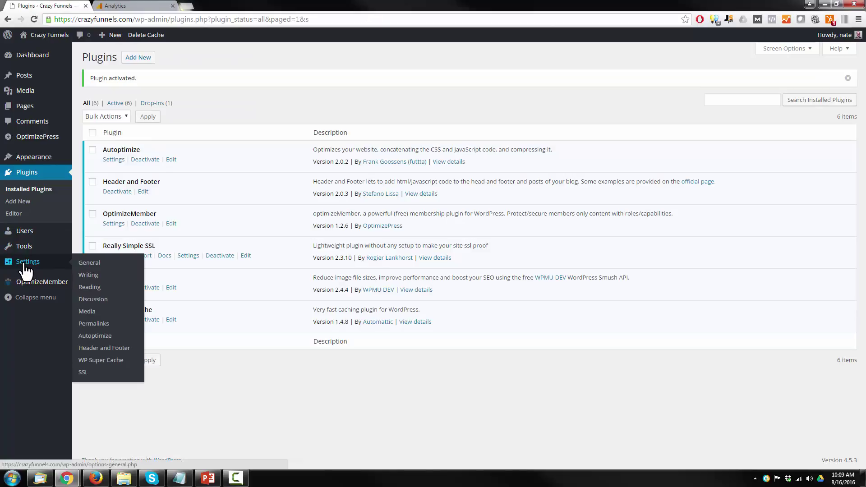
{"action": "left_click", "coordinate": [104, 347]}
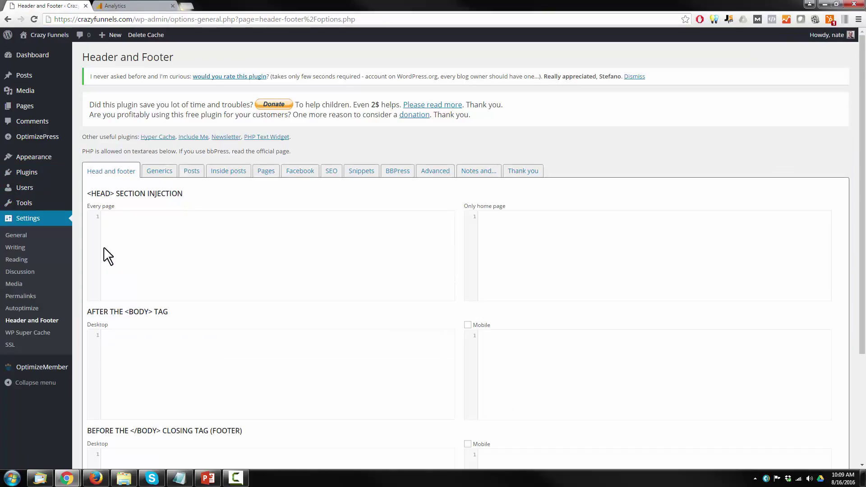
{"action": "right_click", "coordinate": [121, 225]}
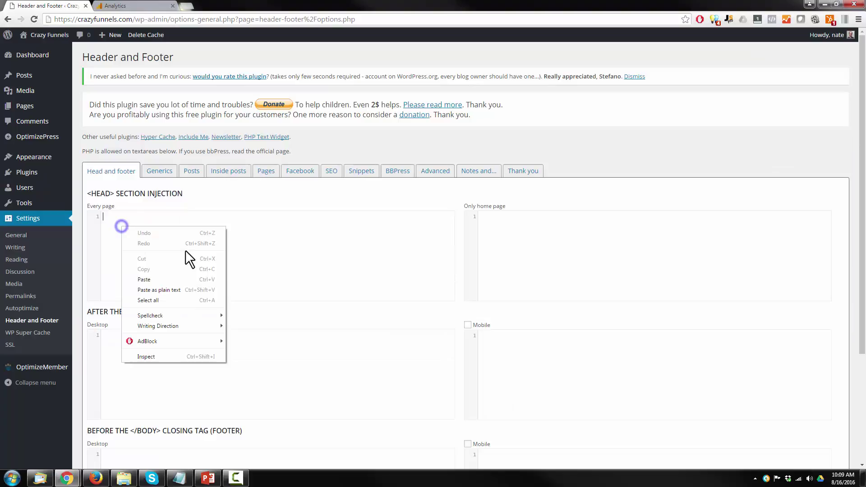
{"action": "left_click", "coordinate": [180, 287]}
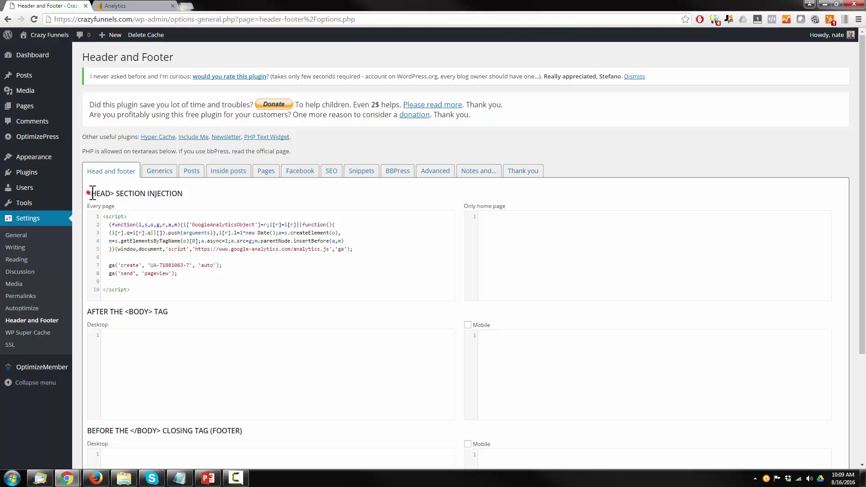
{"action": "left_click_drag", "start_coordinate": [87, 193], "coordinate": [197, 193]}
{"action": "left_click", "coordinate": [197, 192]}
{"action": "scroll", "coordinate": [234, 207], "scroll_direction": "down", "scroll_amount": 3}
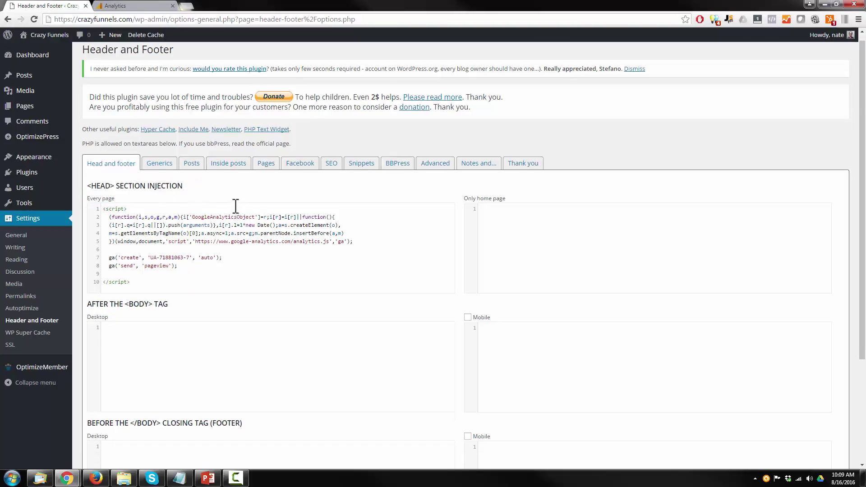
{"action": "left_click", "coordinate": [89, 423]}
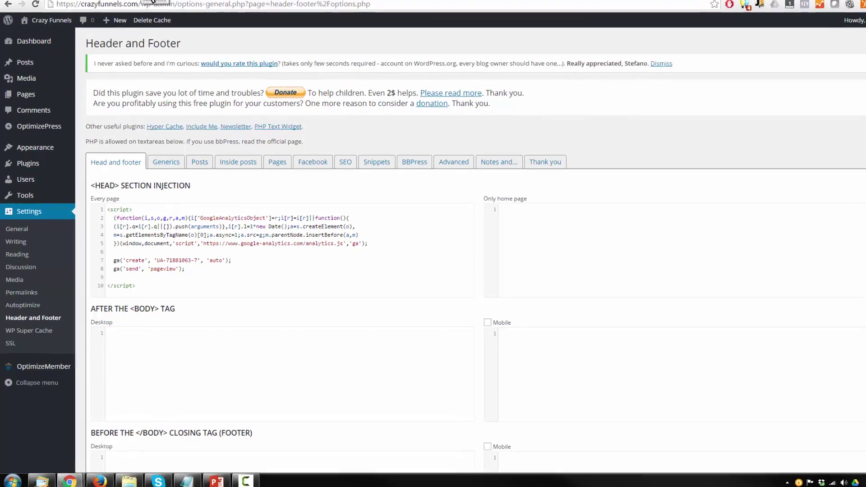
In Crazy Funnels Property Settings, turn on Demographics and Interest Reports and enhanced link attribution
{"action": "left_click", "coordinate": [152, 1]}
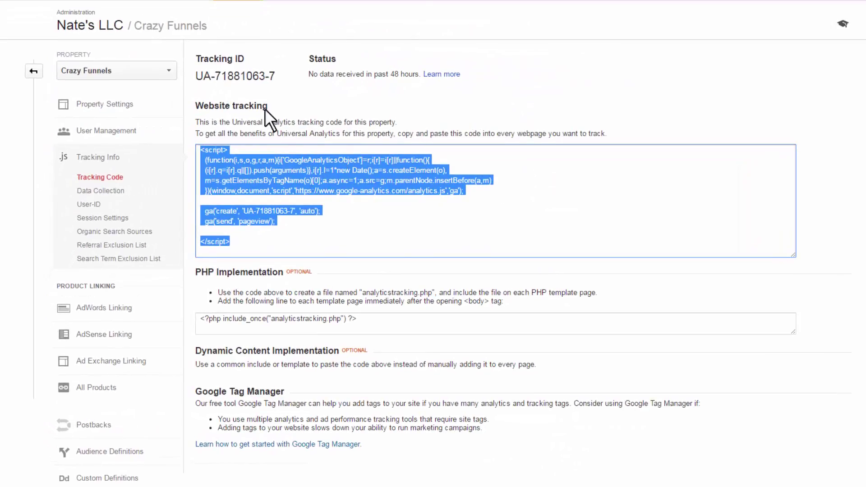
{"action": "left_click", "coordinate": [96, 104]}
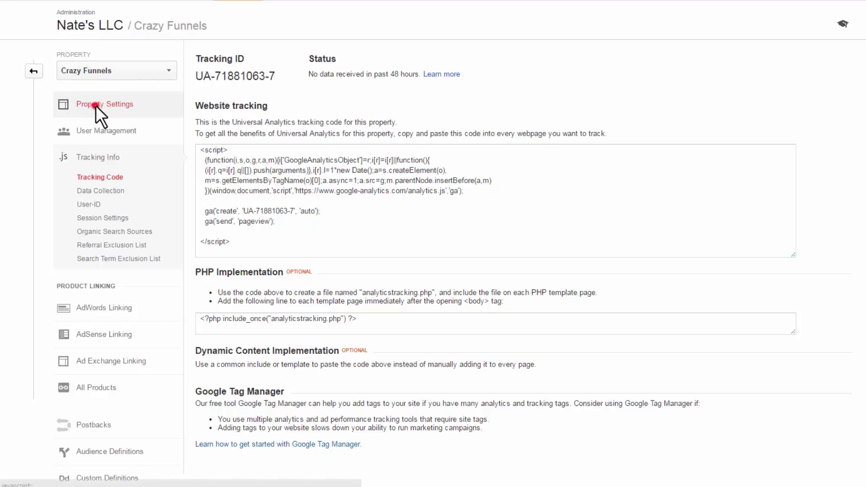
{"action": "scroll", "coordinate": [356, 152], "scroll_direction": "down", "scroll_amount": 3}
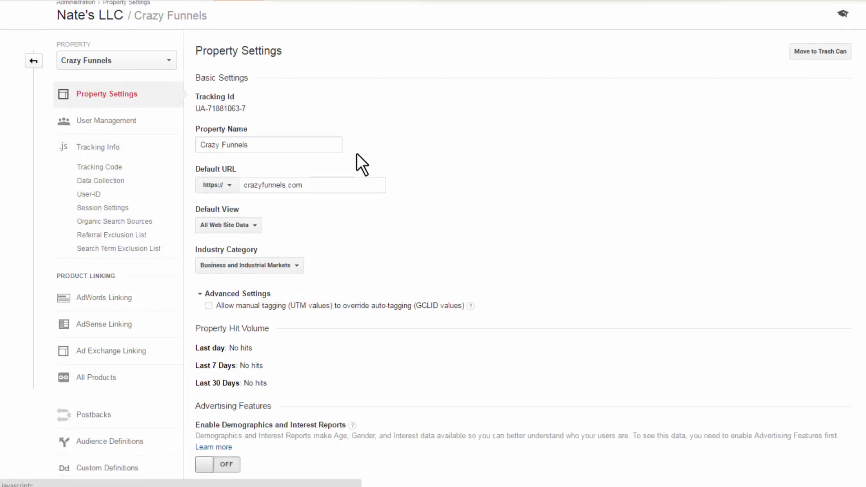
{"action": "scroll", "coordinate": [356, 153], "scroll_direction": "down", "scroll_amount": 3}
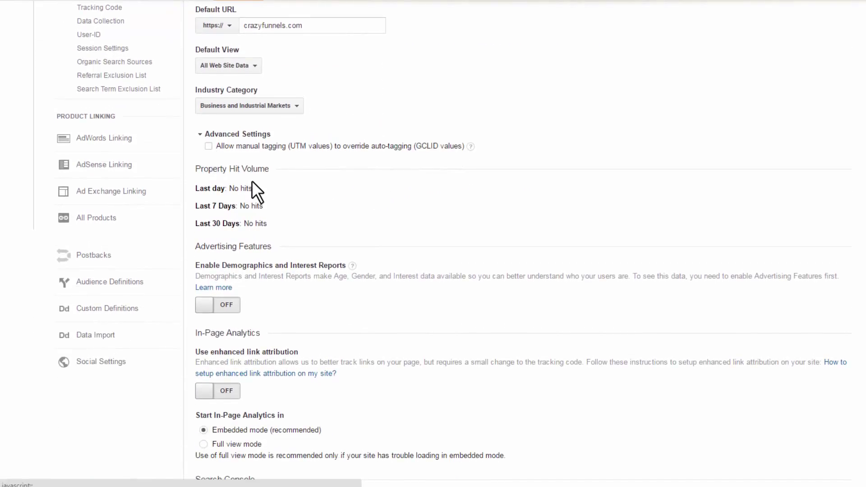
{"action": "scroll", "coordinate": [254, 190], "scroll_direction": "down", "scroll_amount": 1}
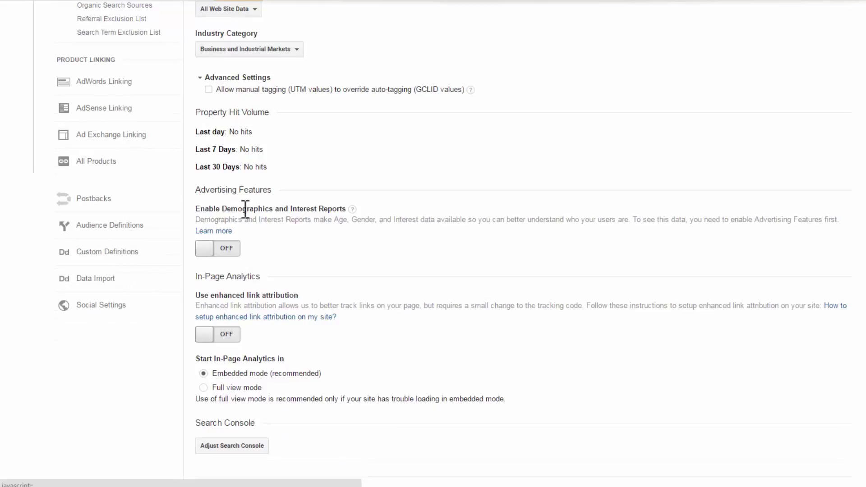
{"action": "left_click", "coordinate": [218, 249]}
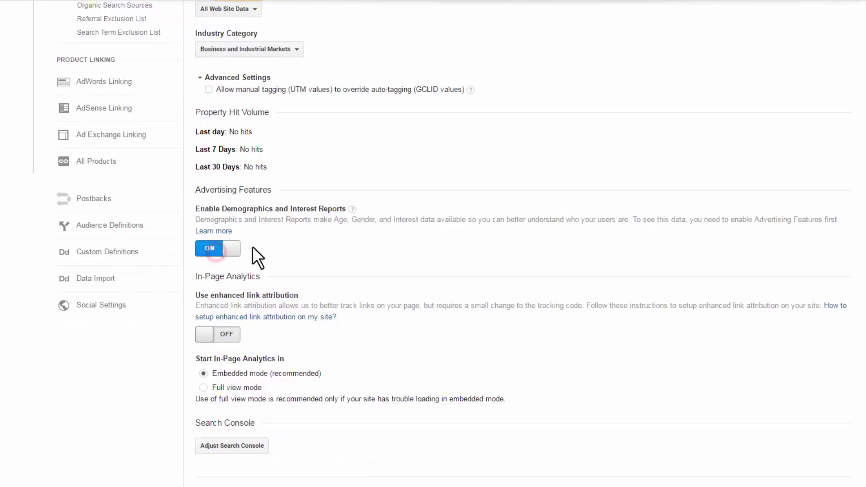
{"action": "scroll", "coordinate": [231, 312], "scroll_direction": "down", "scroll_amount": 1}
{"action": "scroll", "coordinate": [231, 313], "scroll_direction": "down", "scroll_amount": 1}
{"action": "left_click", "coordinate": [216, 265]}
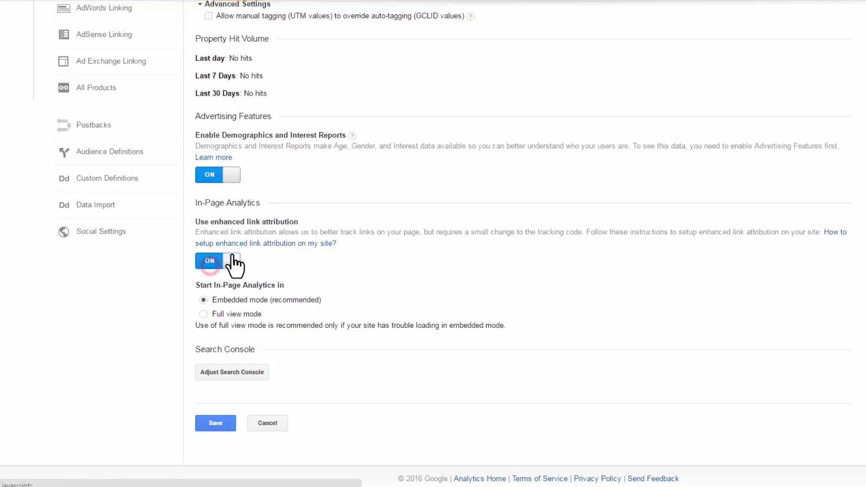
Copy the ga('require', 'linkid'); line from the enhanced link attribution help
{"action": "left_click", "coordinate": [837, 233]}
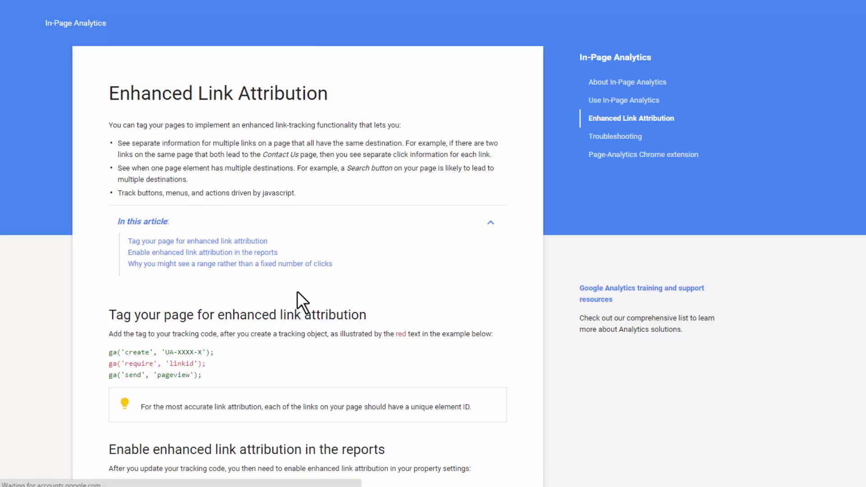
{"action": "left_click_drag", "start_coordinate": [222, 363], "coordinate": [101, 363]}
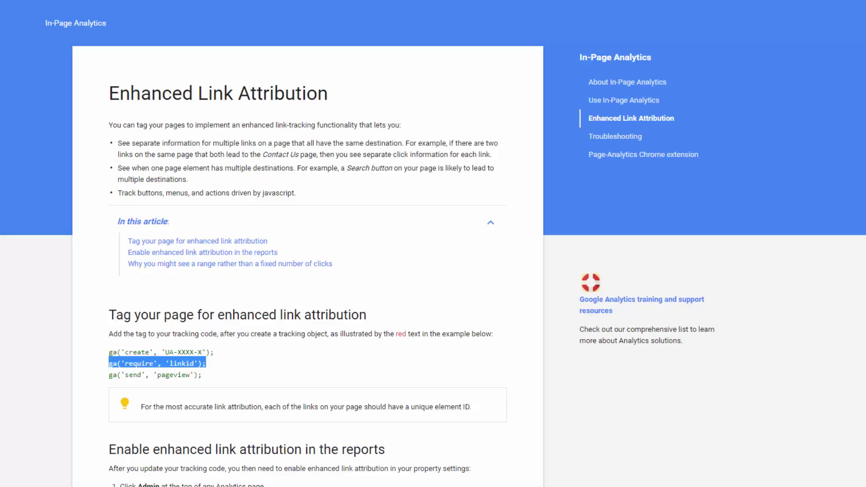
{"action": "right_click", "coordinate": [180, 364]}
{"action": "left_click", "coordinate": [218, 367]}
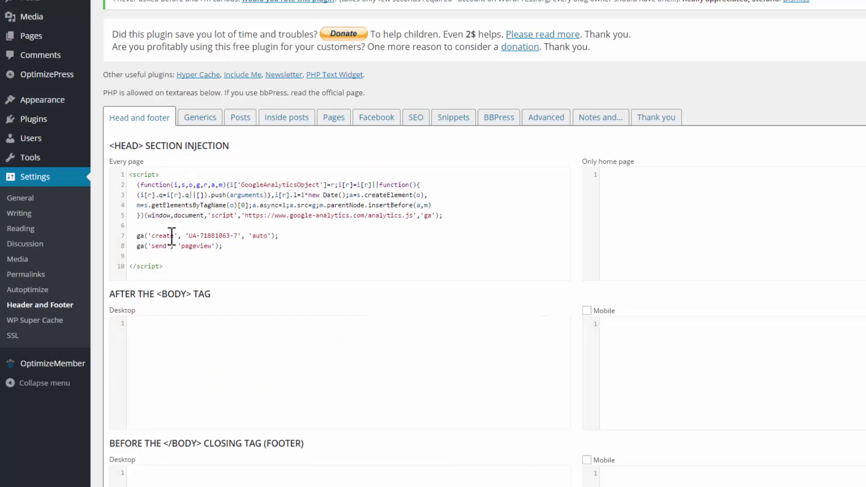
Insert ga('require', 'linkid'); after the ga('create') line in the Every page head code and save
{"action": "left_click", "coordinate": [279, 235]}
{"action": "key", "text": "Return"}
{"action": "key", "text": "ctrl+v"}
{"action": "scroll", "coordinate": [247, 299], "scroll_direction": "down", "scroll_amount": 4}
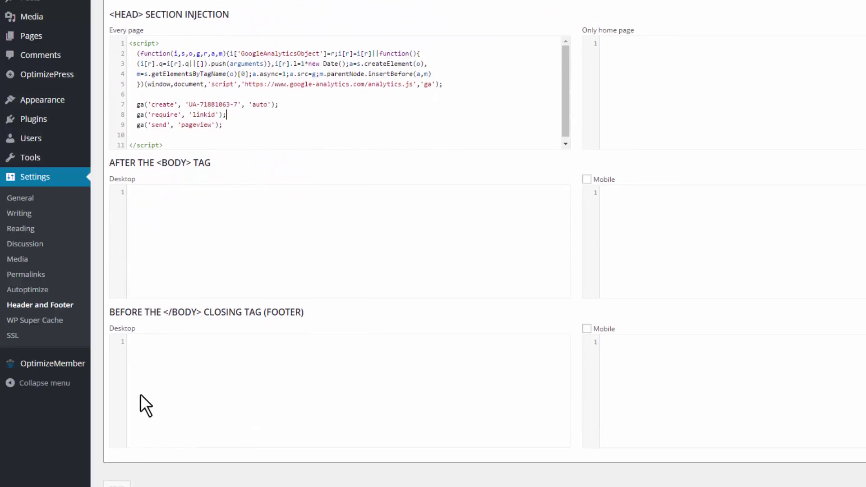
{"action": "left_click", "coordinate": [117, 433]}
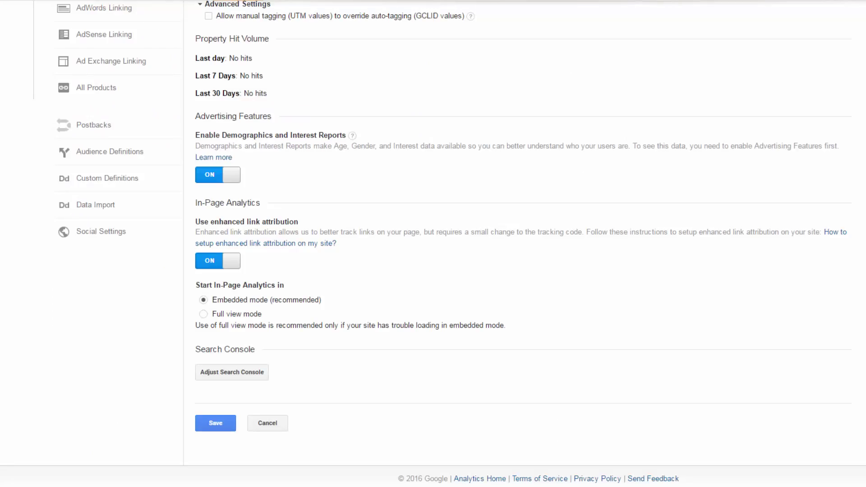
Save the Property Settings, then look over user permissions and the tracking code
{"action": "left_click", "coordinate": [216, 423]}
{"action": "scroll", "coordinate": [309, 286], "scroll_direction": "up", "scroll_amount": 6}
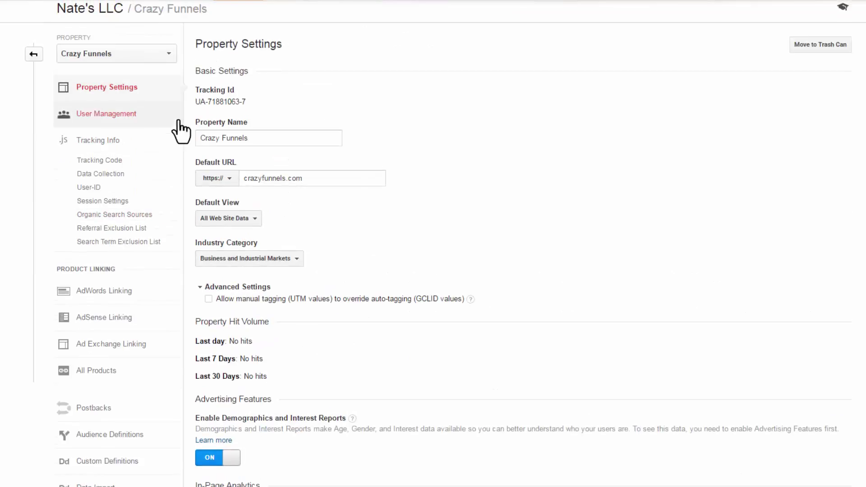
{"action": "left_click", "coordinate": [116, 118]}
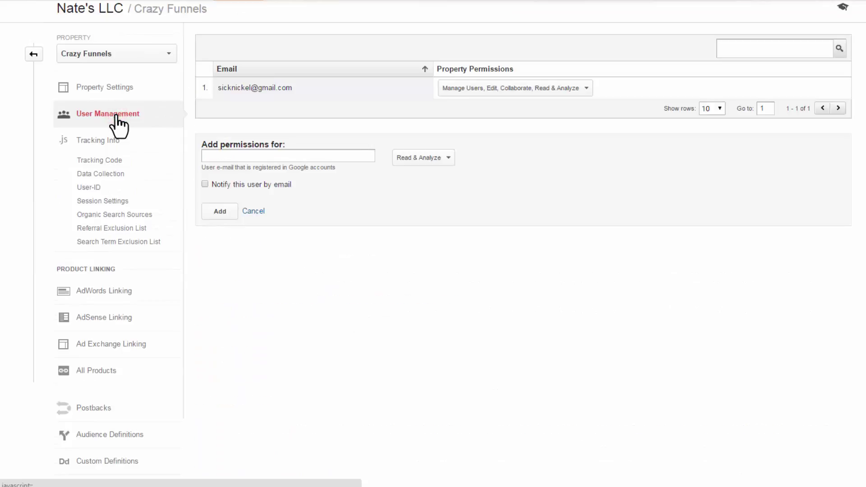
{"action": "left_click", "coordinate": [107, 161]}
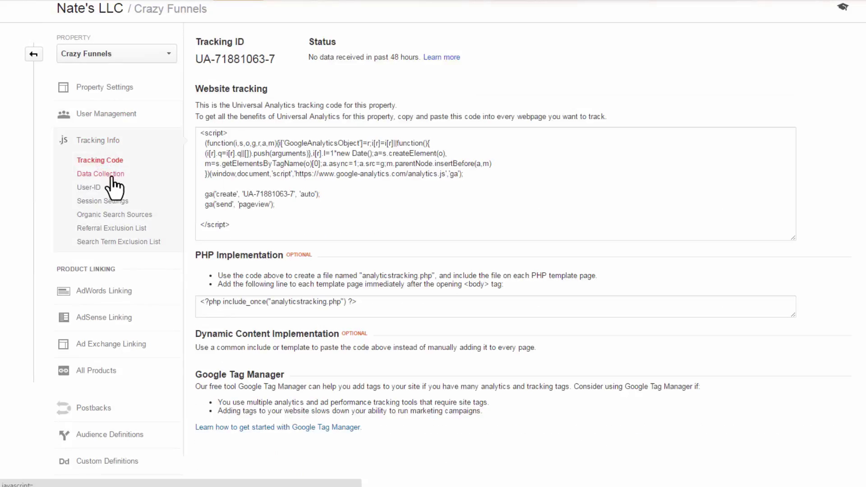
Turn on Remarketing in Data Collection settings and save
{"action": "left_click", "coordinate": [110, 177]}
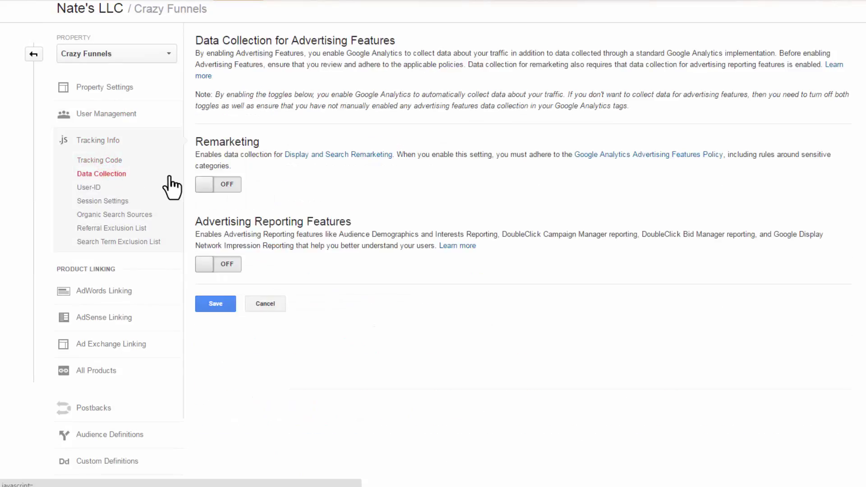
{"action": "left_click", "coordinate": [210, 185]}
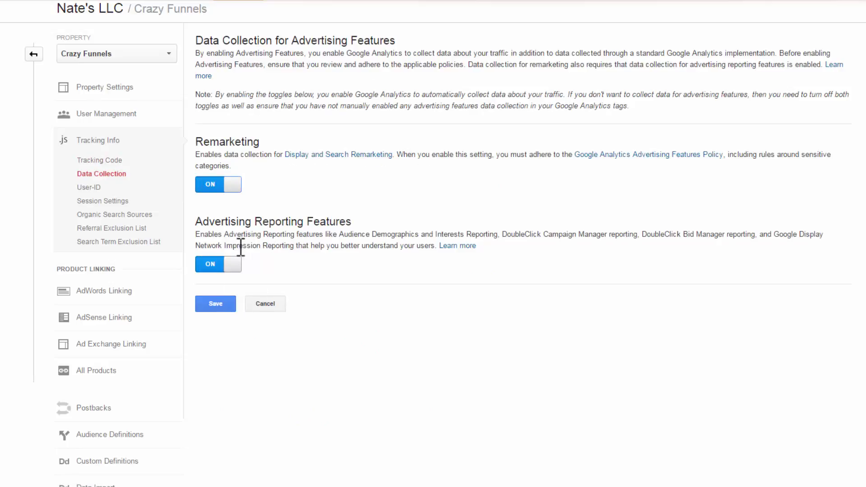
{"action": "left_click", "coordinate": [215, 304]}
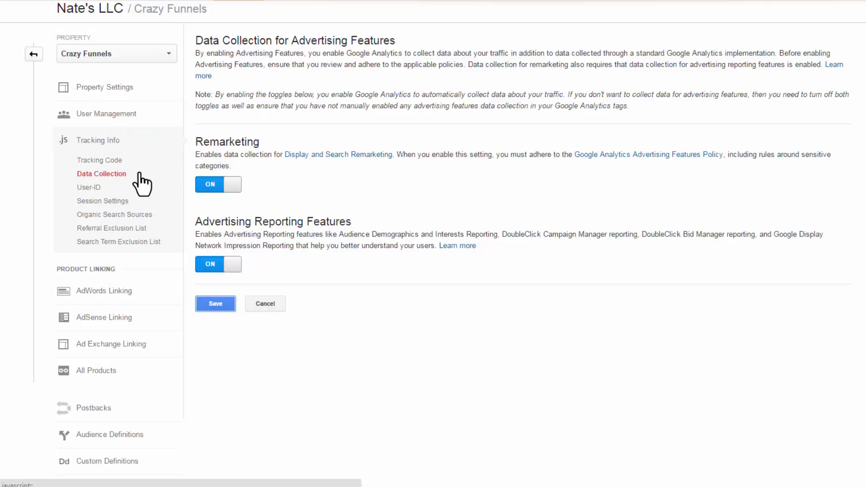
Browse the User-ID, Session Settings, Organic Search Sources and AdSense Linking pages
{"action": "left_click", "coordinate": [100, 188]}
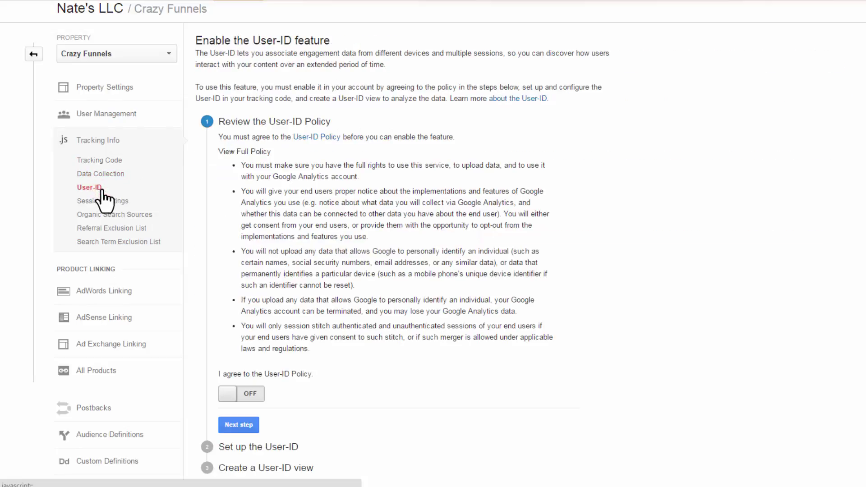
{"action": "left_click", "coordinate": [115, 201]}
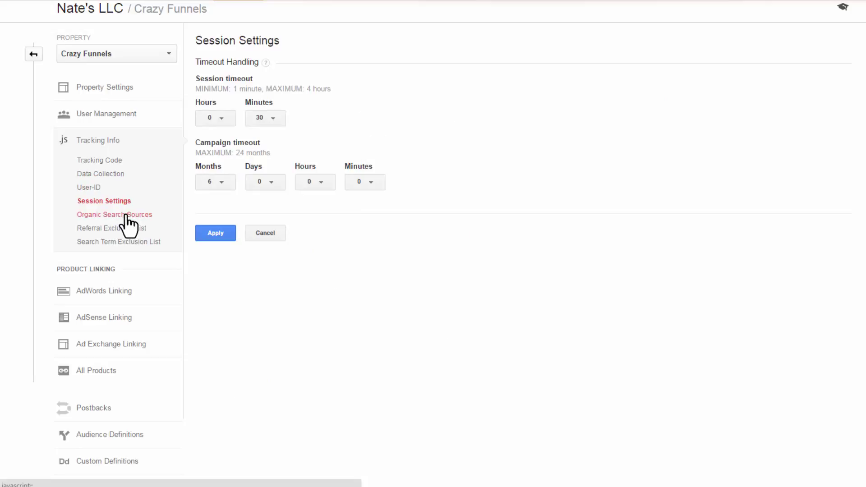
{"action": "left_click", "coordinate": [125, 215]}
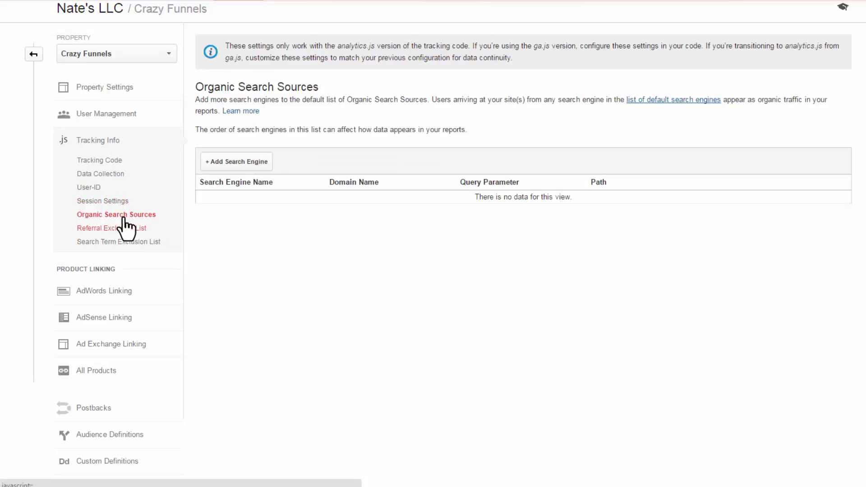
{"action": "left_click", "coordinate": [117, 227]}
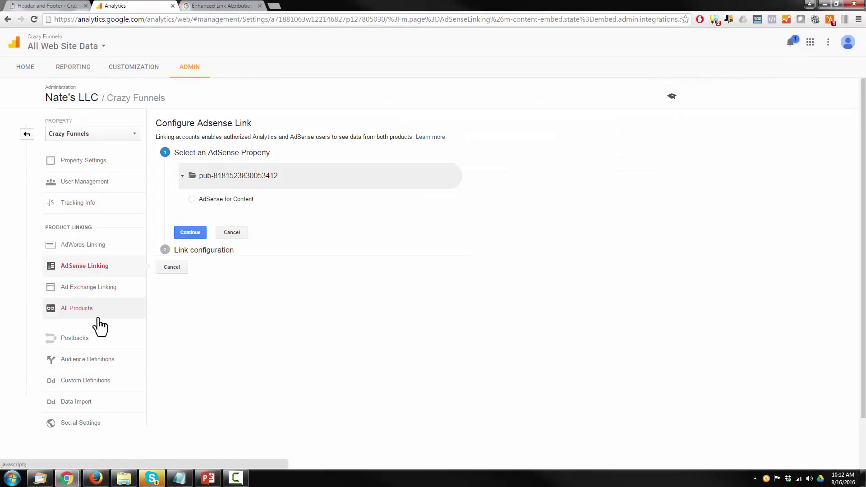
Create a reporting view named Master with (GMT-05:00) Eastern Time under Crazy Funnels
{"action": "left_click", "coordinate": [26, 134]}
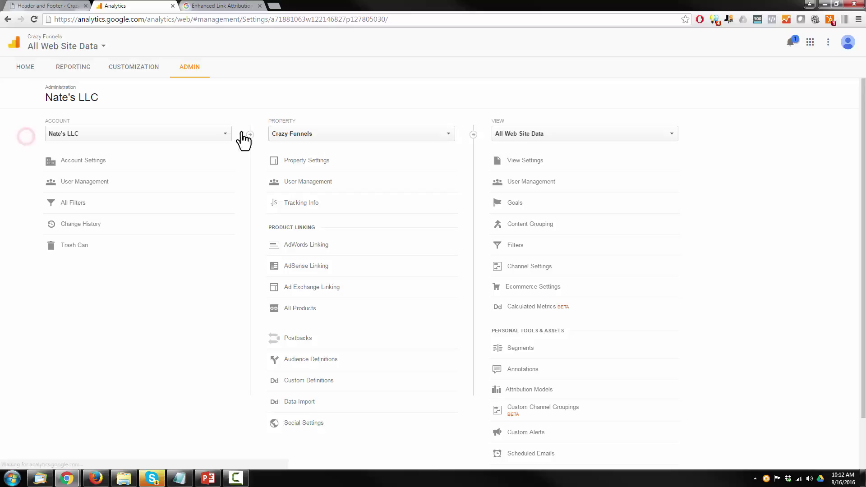
{"action": "left_click", "coordinate": [525, 134]}
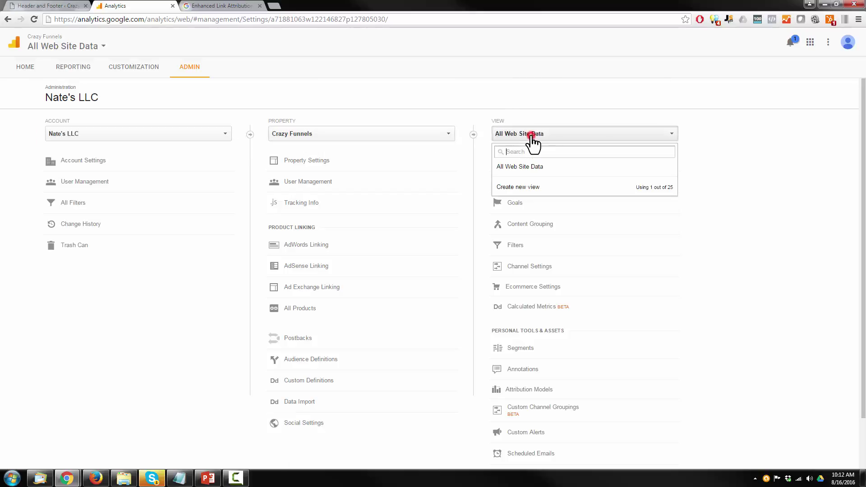
{"action": "left_click", "coordinate": [519, 187]}
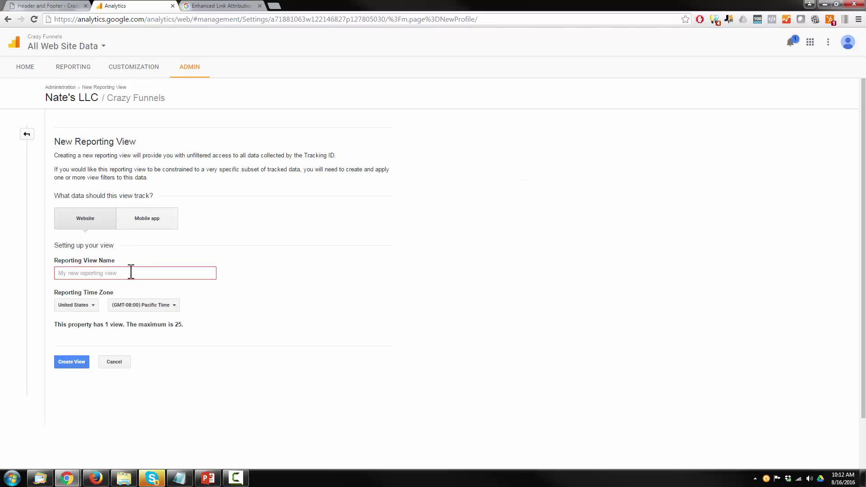
{"action": "left_click", "coordinate": [131, 270]}
{"action": "type", "text": "Master"}
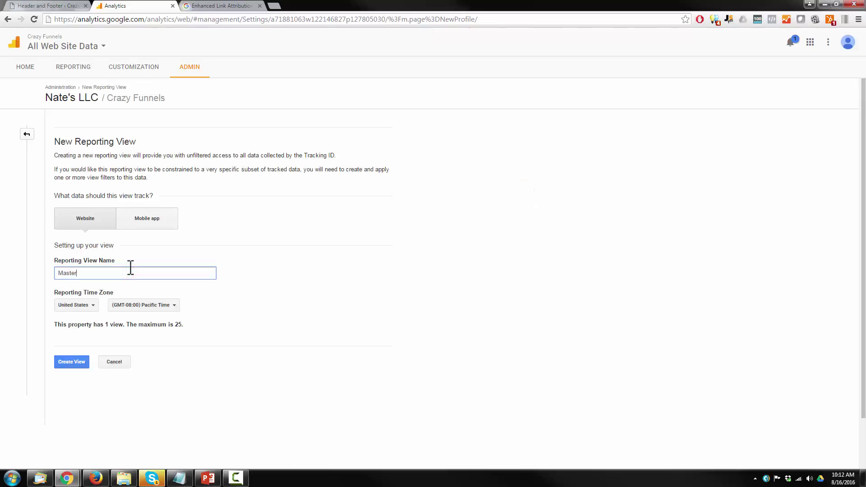
{"action": "left_click", "coordinate": [163, 306]}
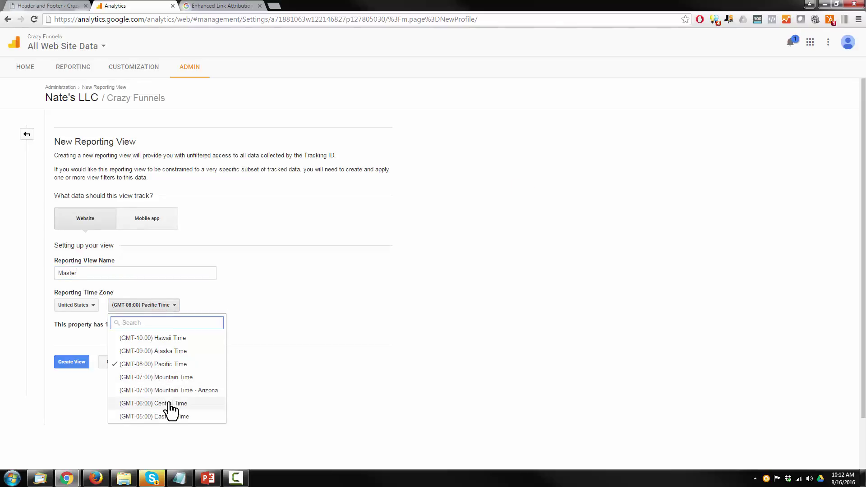
{"action": "left_click", "coordinate": [166, 420]}
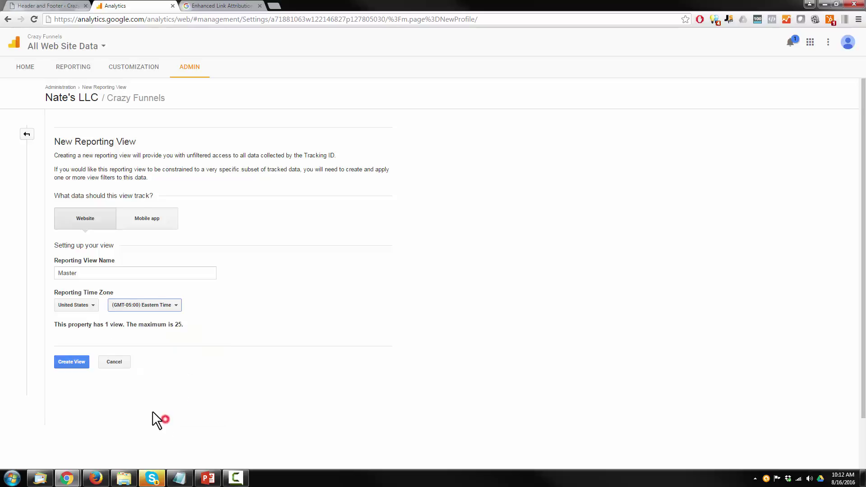
{"action": "left_click", "coordinate": [77, 361]}
{"action": "left_click", "coordinate": [522, 162]}
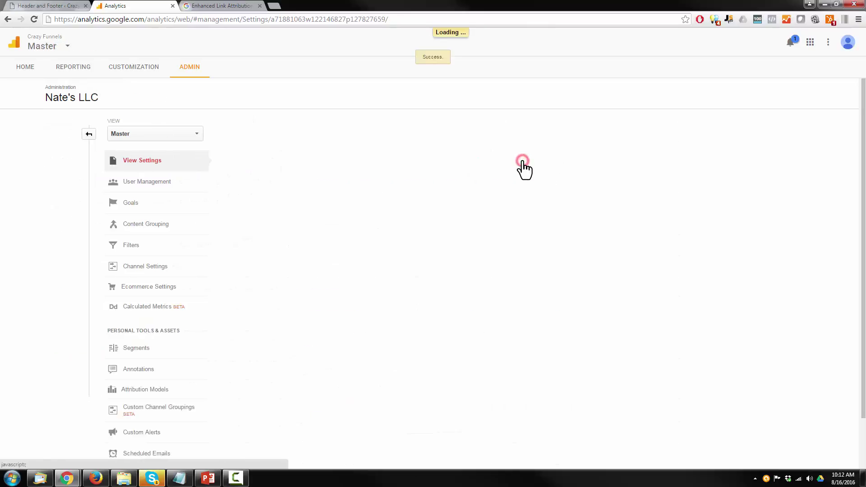
Save the Master view's settings, then look over its User Management and Goals pages
{"action": "scroll", "coordinate": [226, 162], "scroll_direction": "down", "scroll_amount": 1}
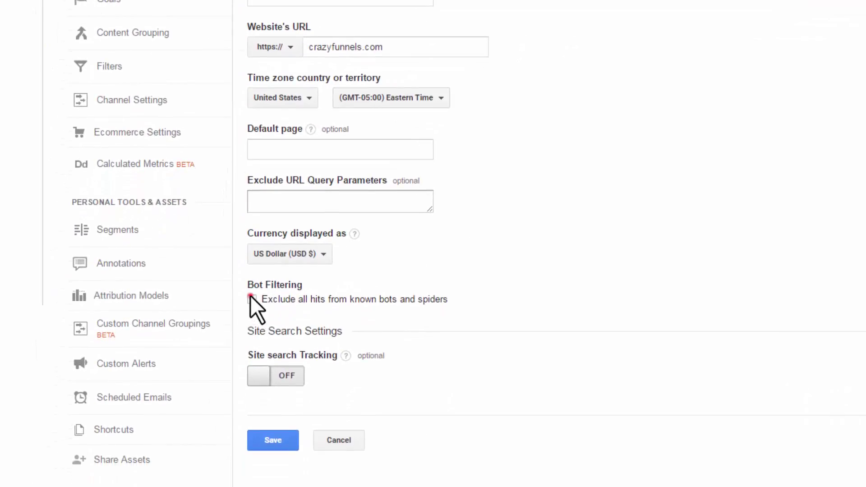
{"action": "left_click", "coordinate": [269, 440]}
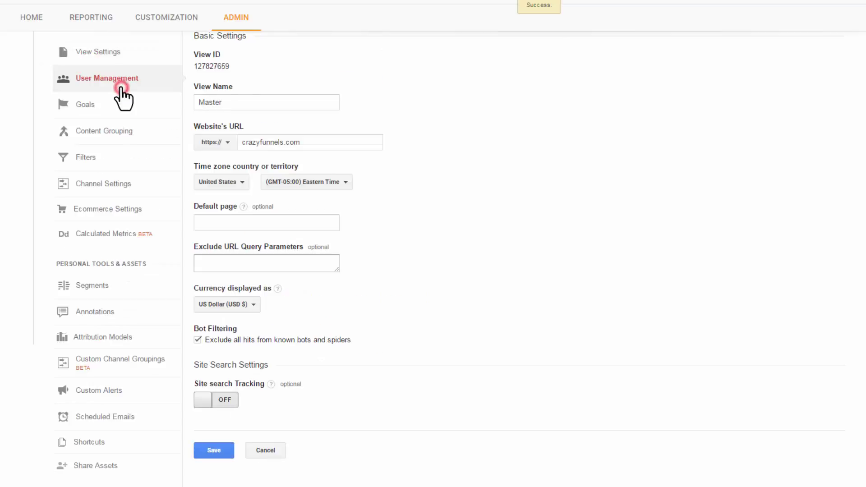
{"action": "left_click", "coordinate": [118, 85]}
{"action": "left_click", "coordinate": [112, 116]}
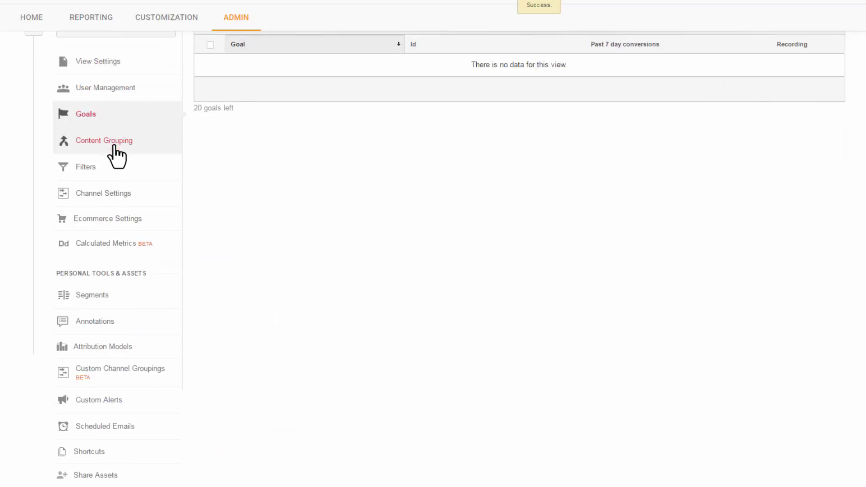
Browse Content Grouping, Filters, Channel Grouping and Brand Terms, ending on the Ecommerce set-up page
{"action": "scroll", "coordinate": [198, 122], "scroll_direction": "up", "scroll_amount": 2}
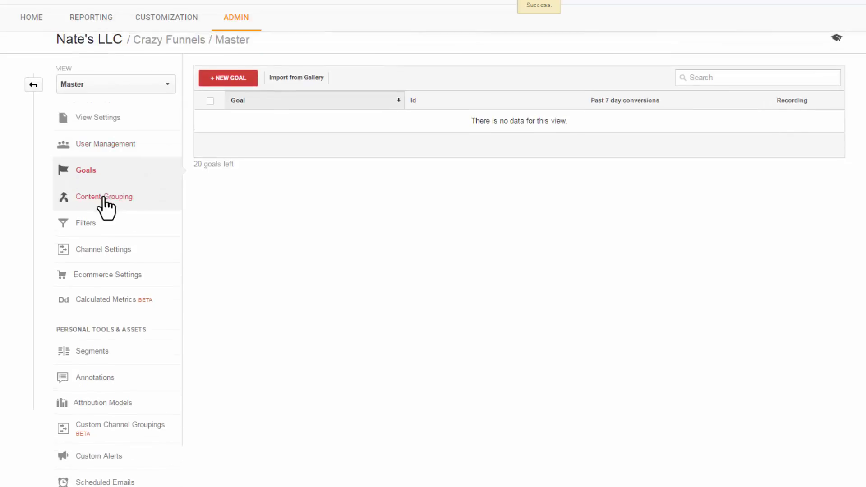
{"action": "left_click", "coordinate": [104, 198]}
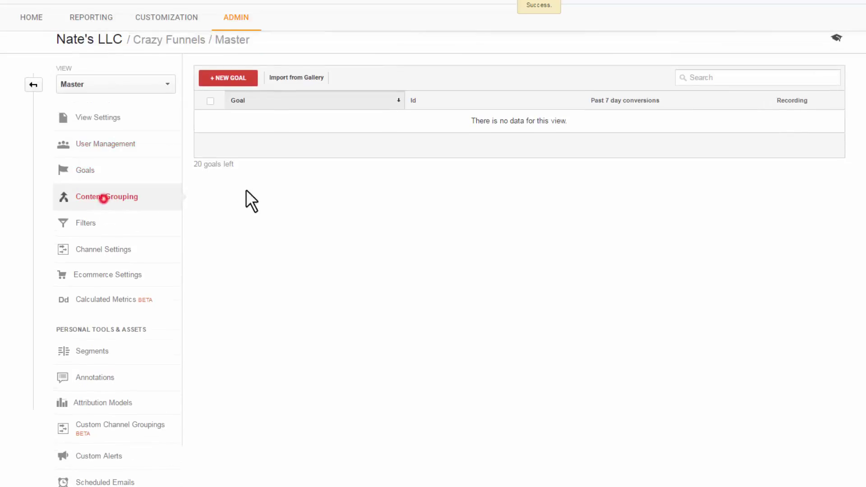
{"action": "left_click", "coordinate": [119, 227]}
{"action": "left_click", "coordinate": [113, 251]}
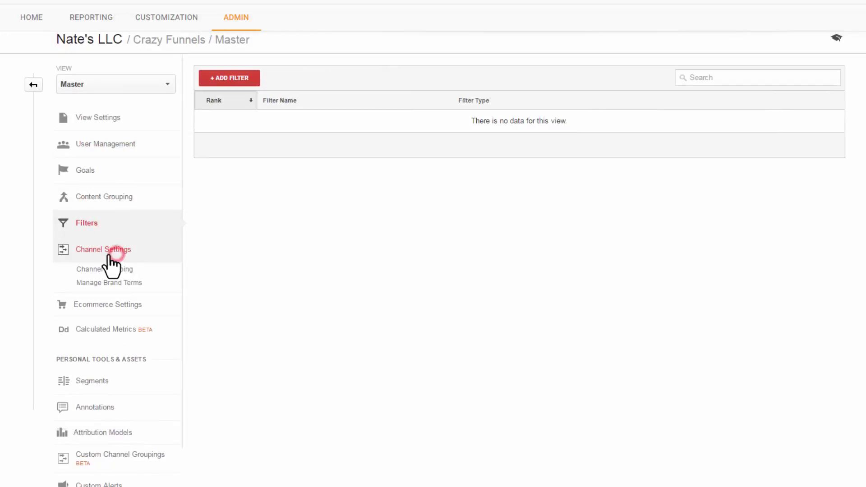
{"action": "left_click", "coordinate": [114, 269]}
{"action": "left_click", "coordinate": [114, 282]}
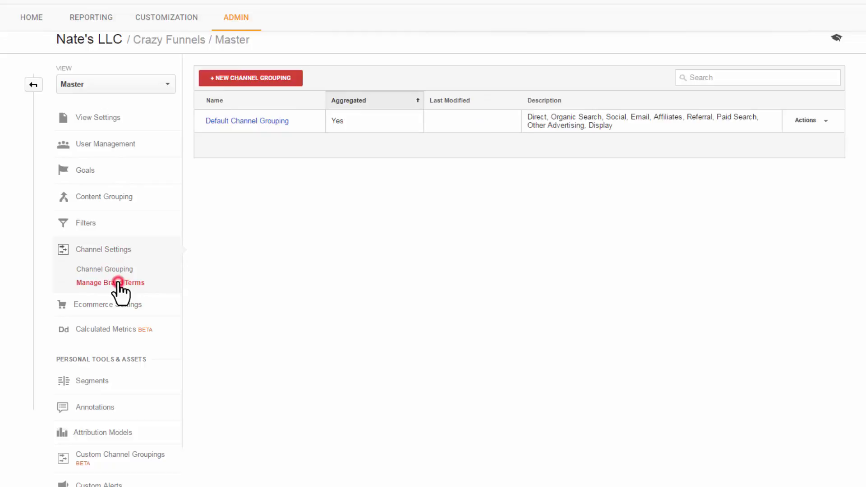
{"action": "left_click", "coordinate": [114, 307]}
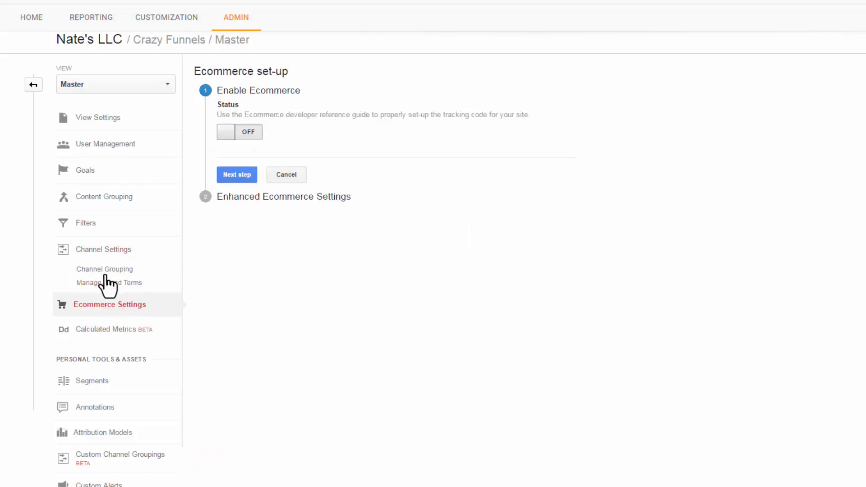
Turn on Ecommerce status and Related Products for the Master view
{"action": "left_click", "coordinate": [226, 135]}
{"action": "left_click", "coordinate": [232, 172]}
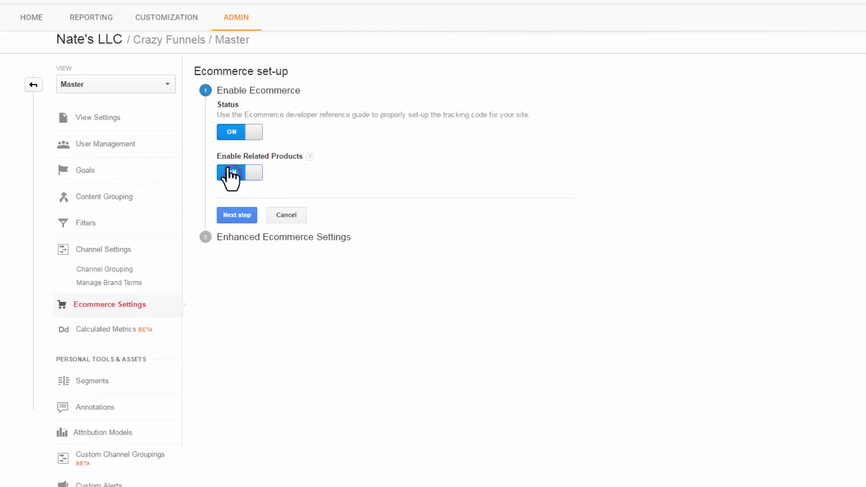
{"action": "left_click", "coordinate": [236, 213]}
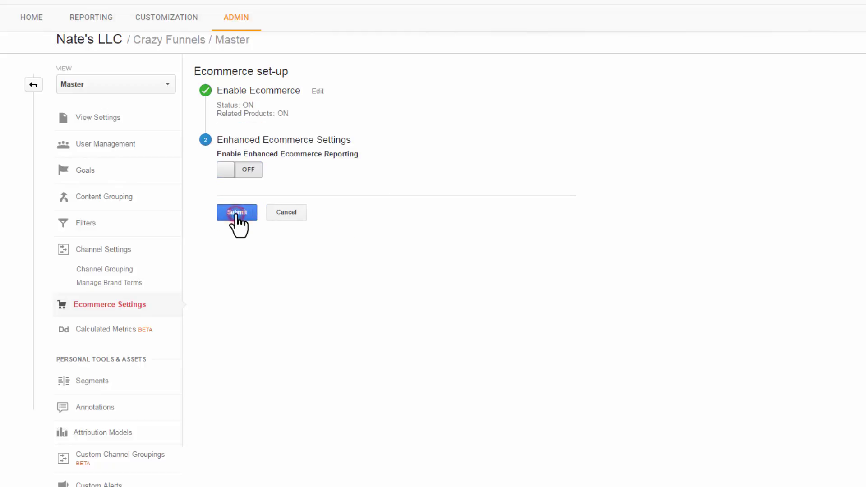
Submit the ecommerce settings with Enhanced Ecommerce left off, then return to WordPress Header and Footer
{"action": "left_click_drag", "start_coordinate": [219, 154], "coordinate": [322, 156]}
{"action": "left_click_drag", "start_coordinate": [233, 139], "coordinate": [341, 142]}
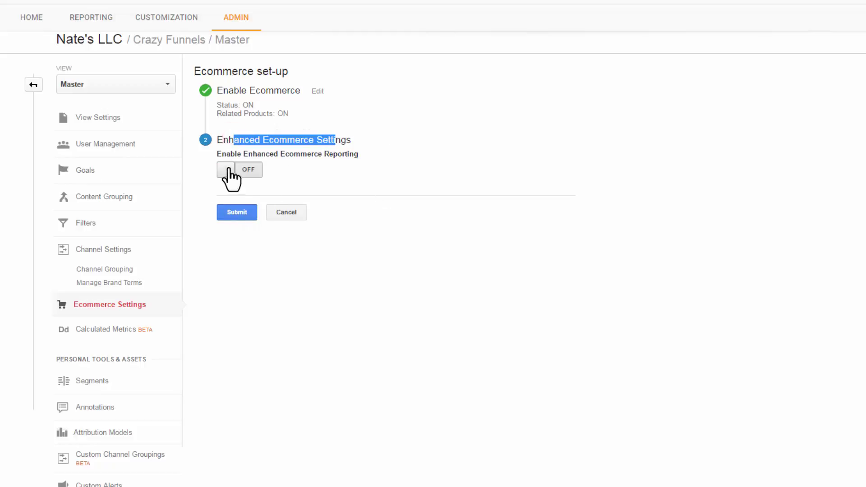
{"action": "left_click", "coordinate": [235, 214]}
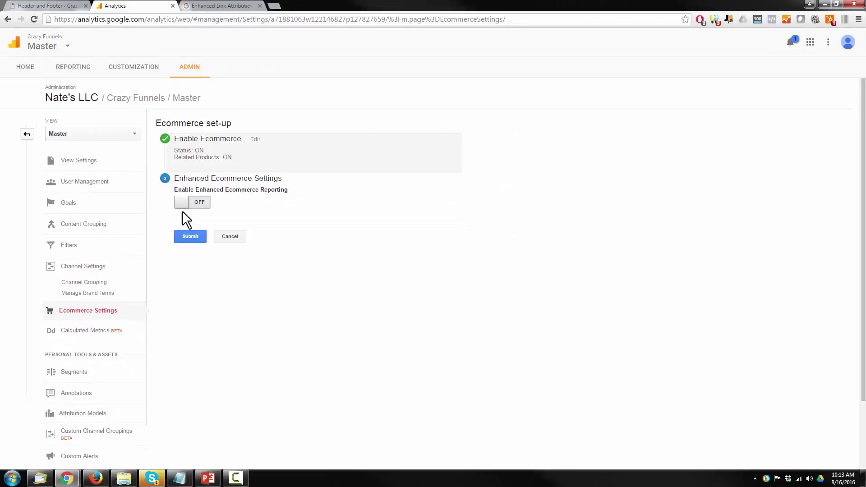
{"action": "left_click", "coordinate": [50, 6]}
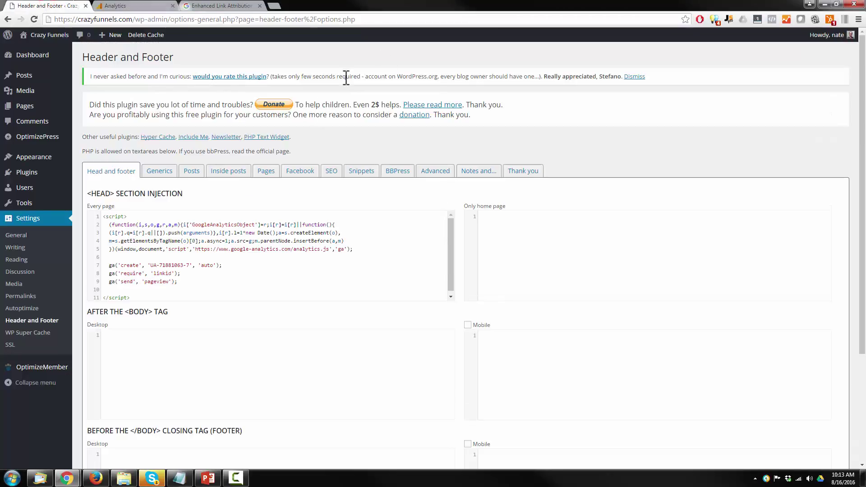
{"action": "left_click", "coordinate": [131, 6]}
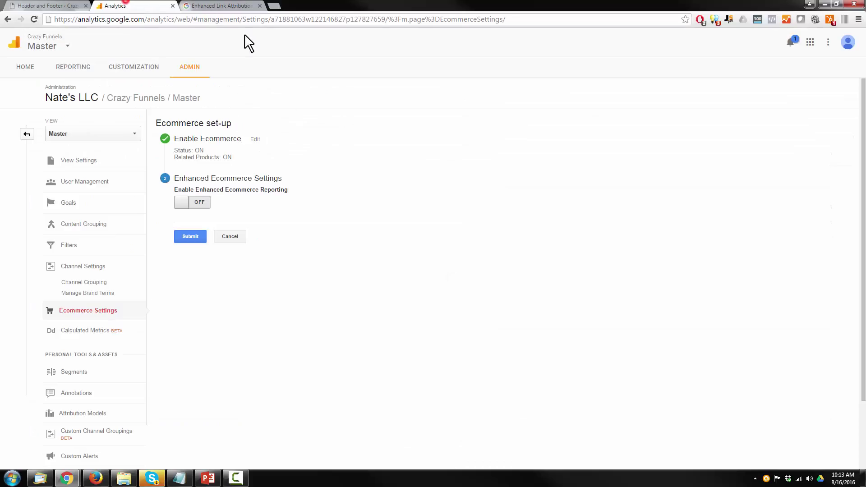
{"action": "left_click", "coordinate": [58, 6]}
{"action": "left_click", "coordinate": [118, 6]}
{"action": "left_click", "coordinate": [32, 4]}
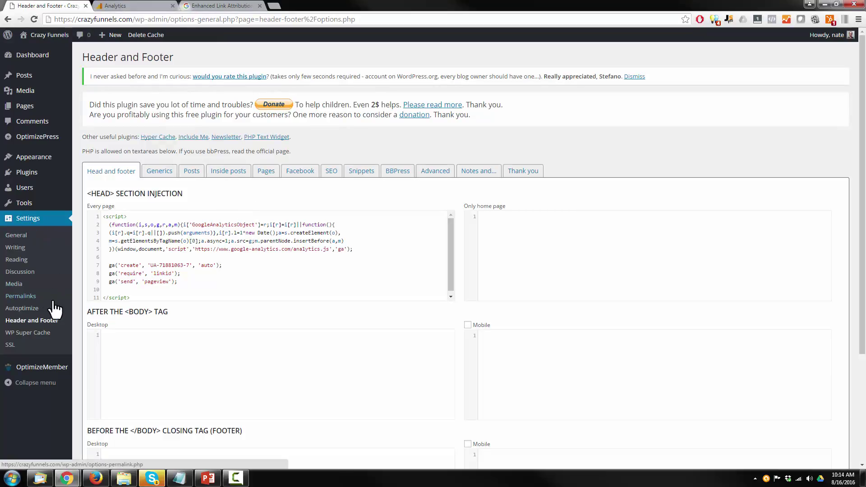
Open OptimizeMember's API / Tracking page and expand the Signup Tracking Codes section
{"action": "mouse_move", "coordinate": [36, 374]}
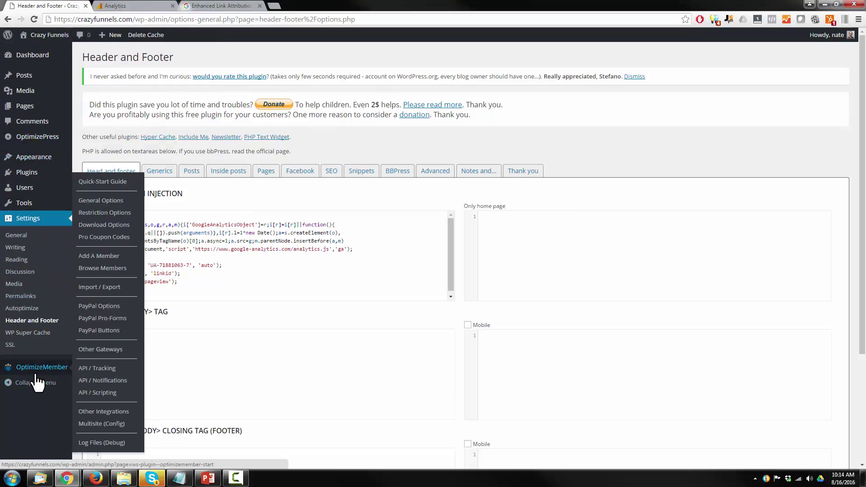
{"action": "left_click", "coordinate": [106, 369]}
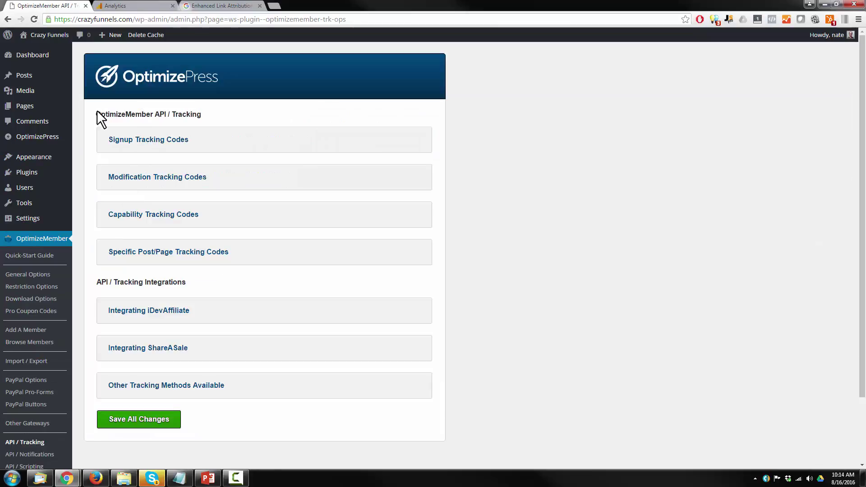
{"action": "left_click_drag", "start_coordinate": [96, 112], "coordinate": [217, 115]}
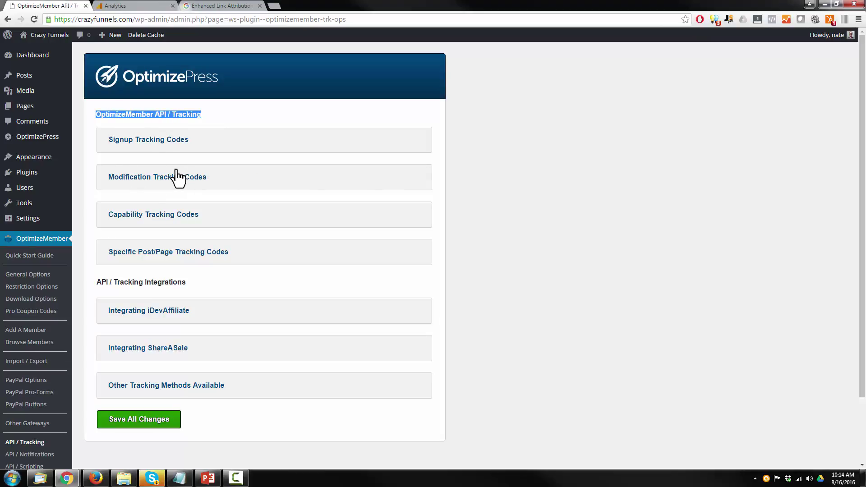
{"action": "left_click", "coordinate": [174, 140]}
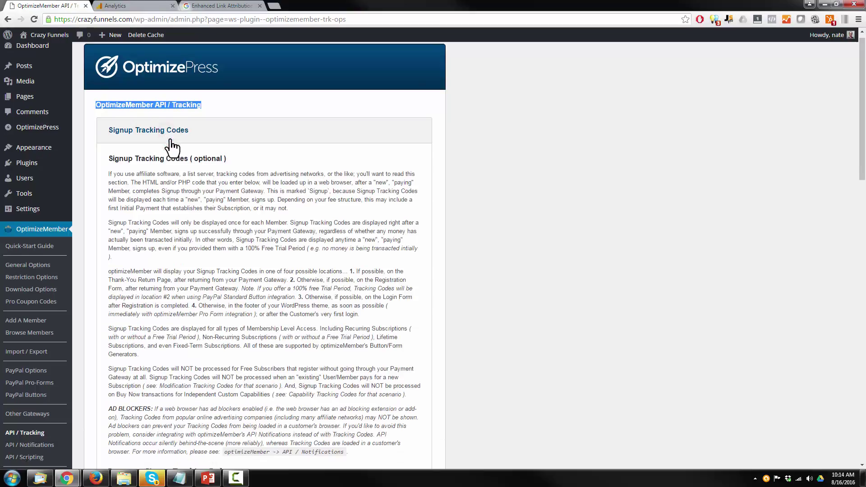
{"action": "scroll", "coordinate": [172, 145], "scroll_direction": "down", "scroll_amount": 1}
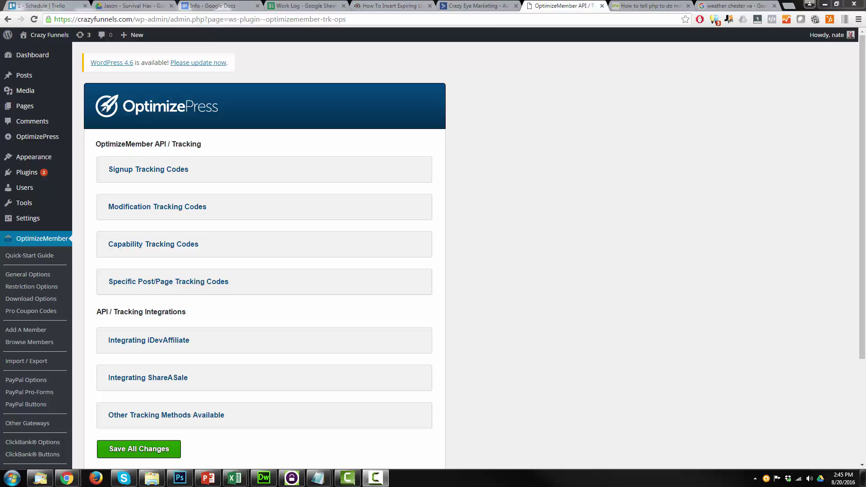
Paste the GA ecommerce script with addTransaction and addItem calls into Integrate Signup Tracking Codes
{"action": "left_click", "coordinate": [152, 171]}
{"action": "scroll", "coordinate": [212, 187], "scroll_direction": "down", "scroll_amount": 1}
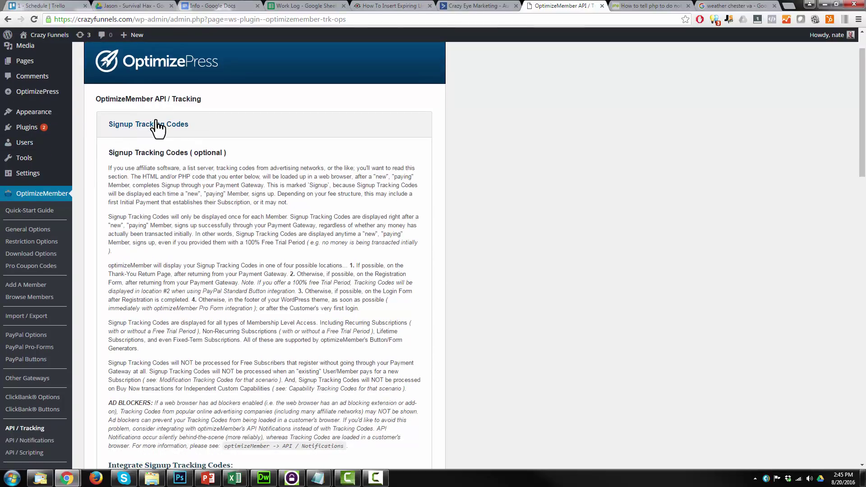
{"action": "scroll", "coordinate": [178, 130], "scroll_direction": "down", "scroll_amount": 4}
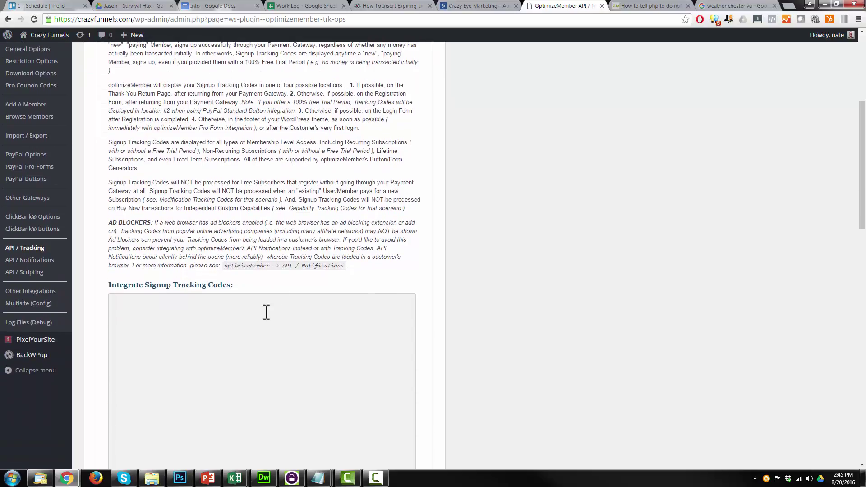
{"action": "left_click", "coordinate": [264, 311]}
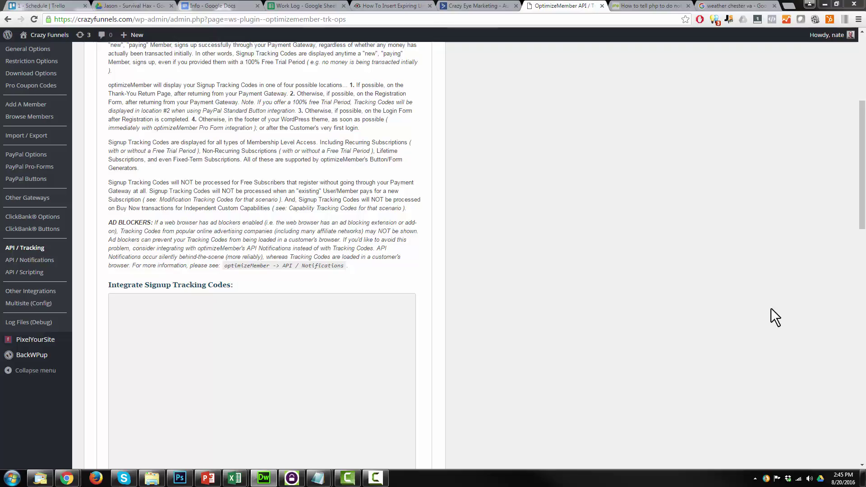
{"action": "left_click", "coordinate": [187, 326]}
{"action": "key", "text": "ctrl+v"}
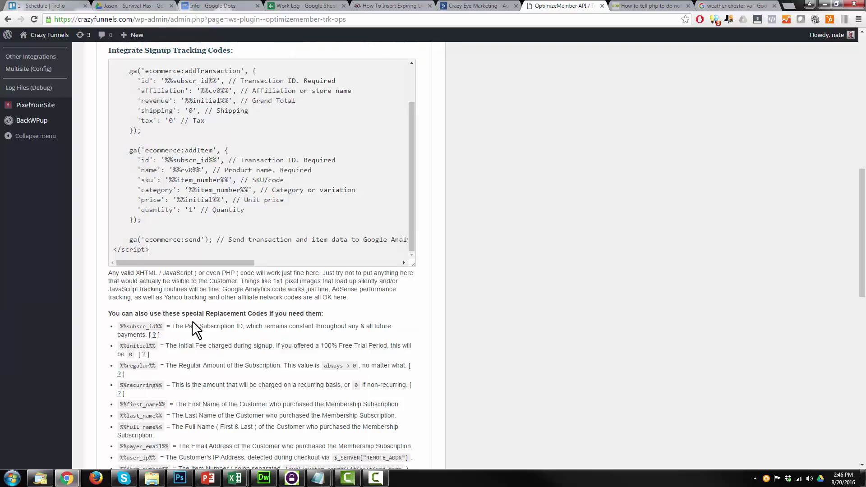
{"action": "left_click_drag", "start_coordinate": [413, 215], "coordinate": [415, 151]}
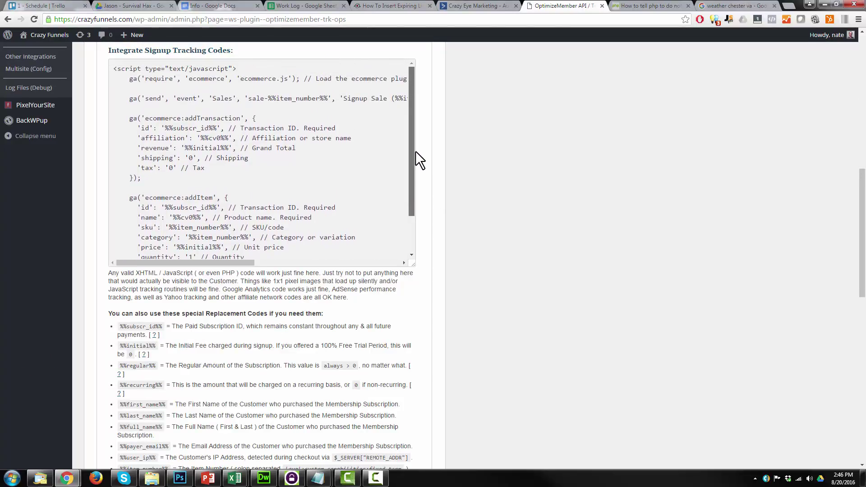
{"action": "scroll", "coordinate": [496, 225], "scroll_direction": "up", "scroll_amount": 4}
{"action": "scroll", "coordinate": [496, 248], "scroll_direction": "up", "scroll_amount": 7}
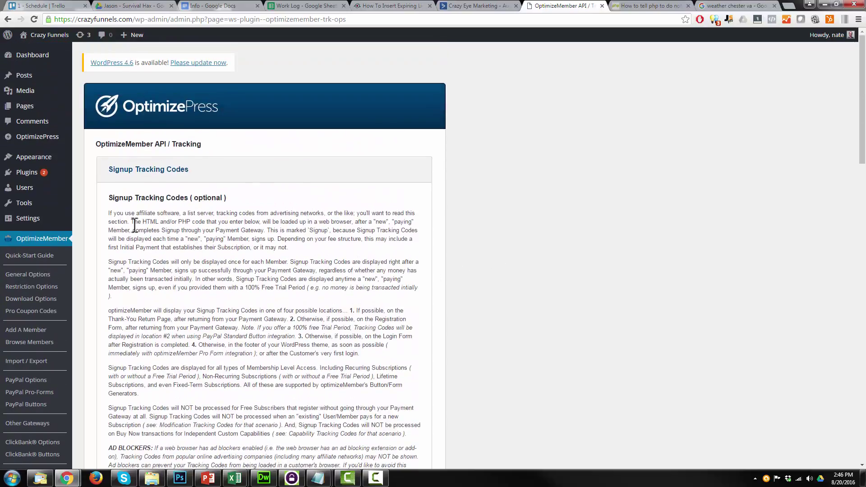
{"action": "scroll", "coordinate": [559, 201], "scroll_direction": "down", "scroll_amount": 6}
{"action": "scroll", "coordinate": [558, 201], "scroll_direction": "down", "scroll_amount": 4}
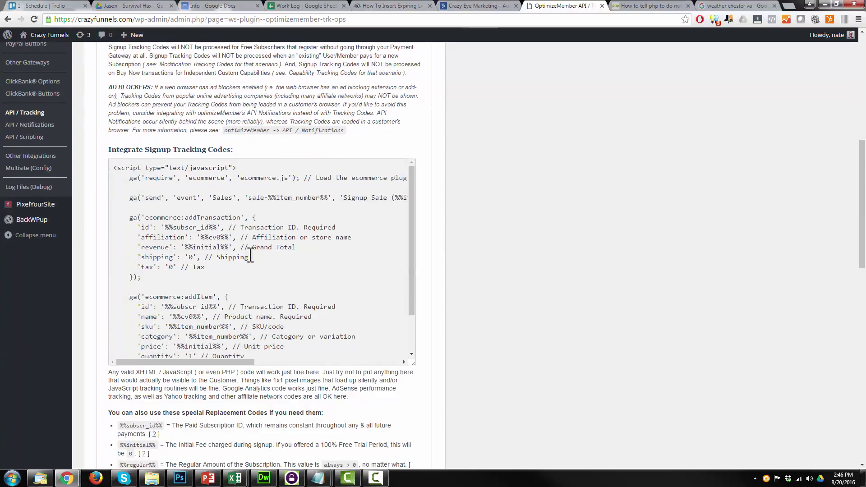
{"action": "scroll", "coordinate": [247, 257], "scroll_direction": "down", "scroll_amount": 6}
{"action": "scroll", "coordinate": [254, 259], "scroll_direction": "down", "scroll_amount": 12}
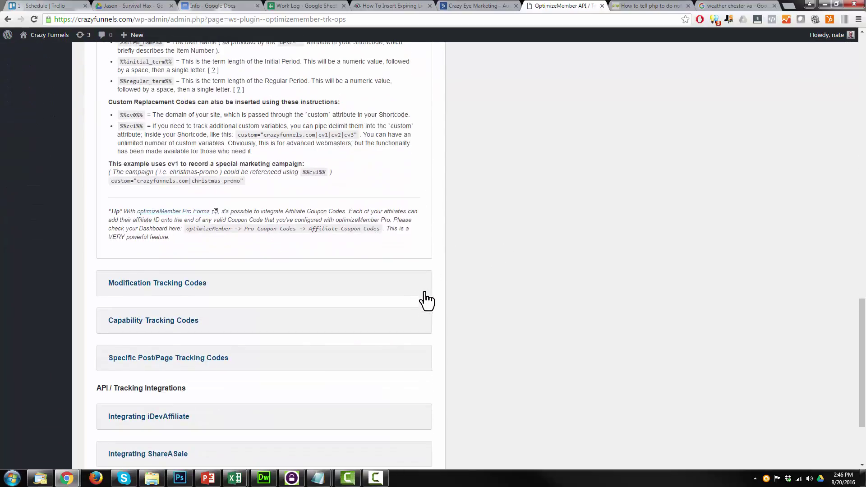
{"action": "left_click", "coordinate": [134, 415]}
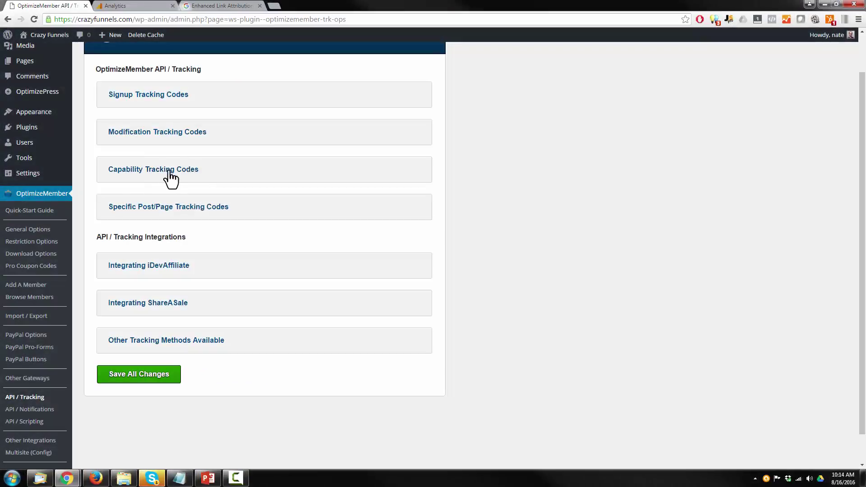
{"action": "left_click", "coordinate": [163, 172]}
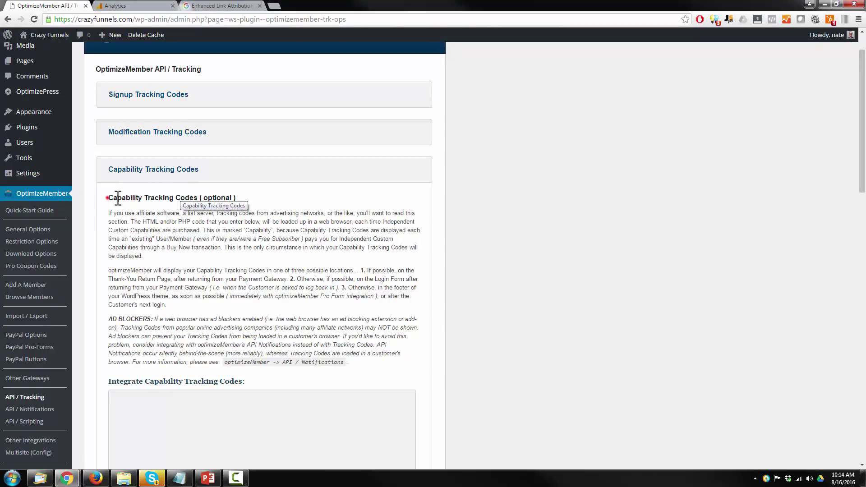
{"action": "left_click_drag", "start_coordinate": [117, 197], "coordinate": [151, 199]}
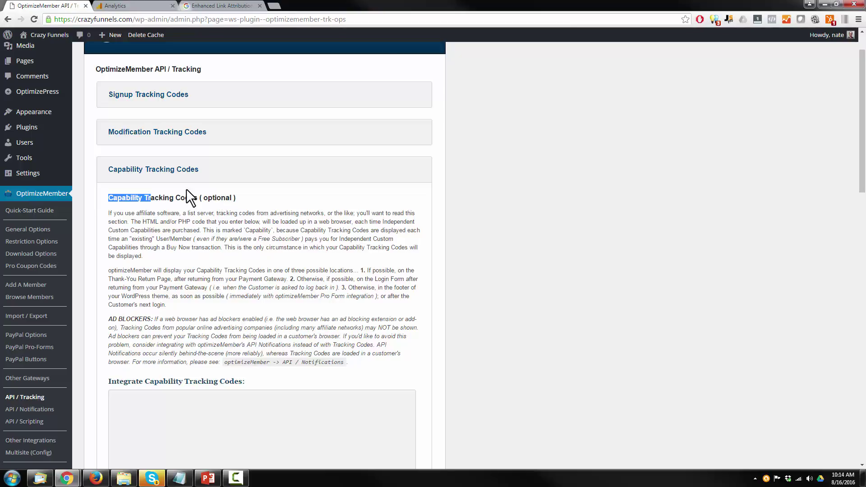
{"action": "left_click_drag", "start_coordinate": [134, 212], "coordinate": [140, 208]}
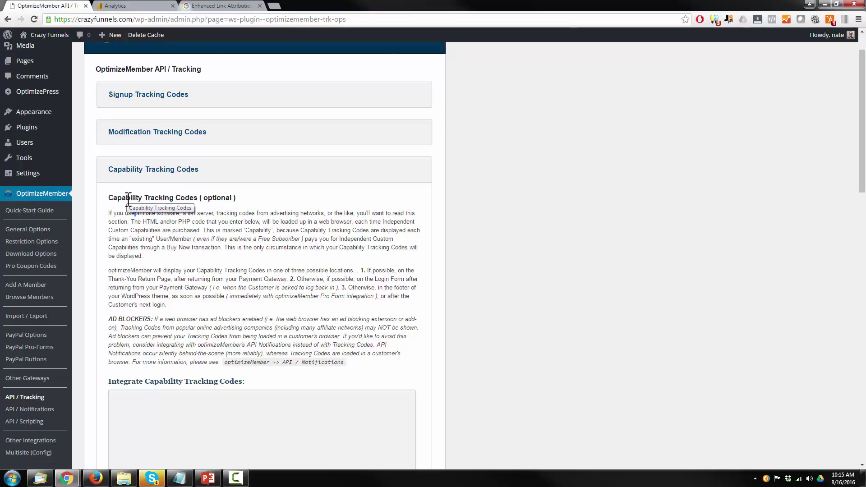
{"action": "left_click", "coordinate": [129, 192]}
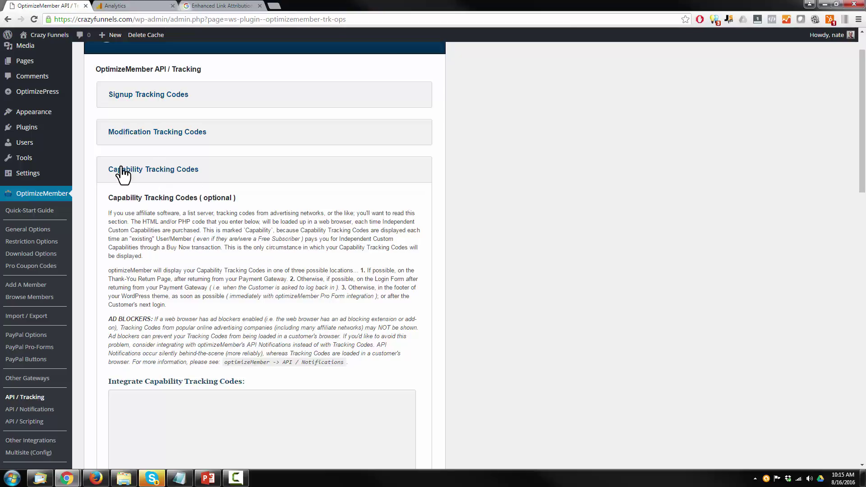
{"action": "left_click", "coordinate": [119, 6]}
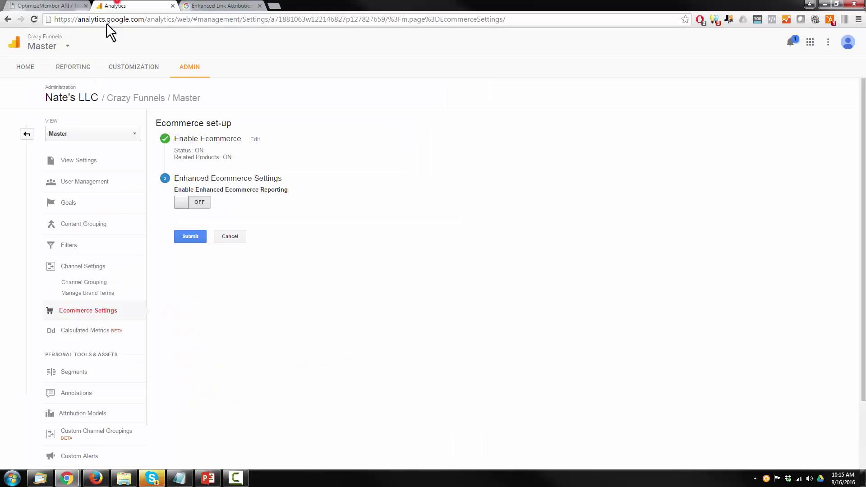
{"action": "left_click", "coordinate": [56, 6]}
{"action": "scroll", "coordinate": [352, 343], "scroll_direction": "down", "scroll_amount": 2}
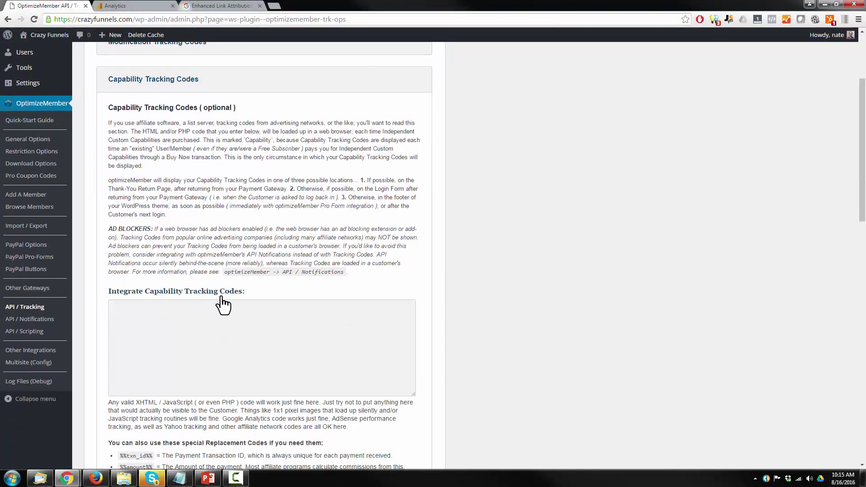
{"action": "scroll", "coordinate": [383, 274], "scroll_direction": "down", "scroll_amount": 2}
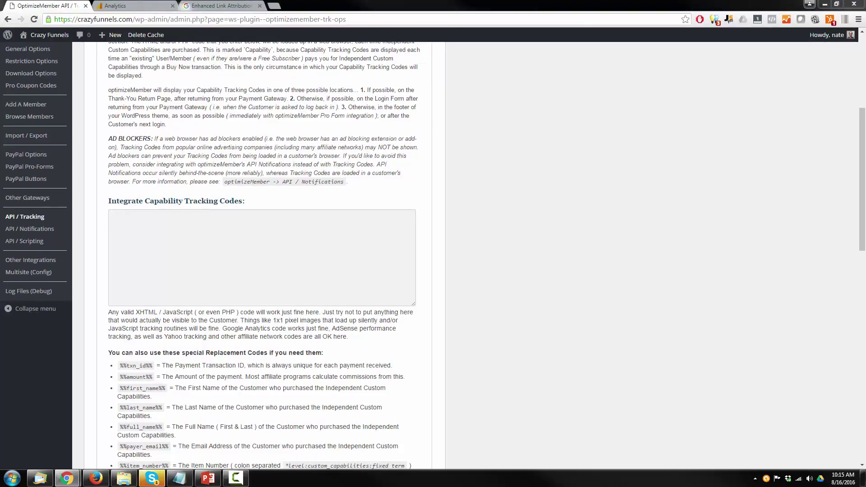
Paste the Google Analytics ecommerce script into the Integrate Capability Tracking Codes box
{"action": "left_click", "coordinate": [137, 231]}
{"action": "key", "text": "ctrl+v"}
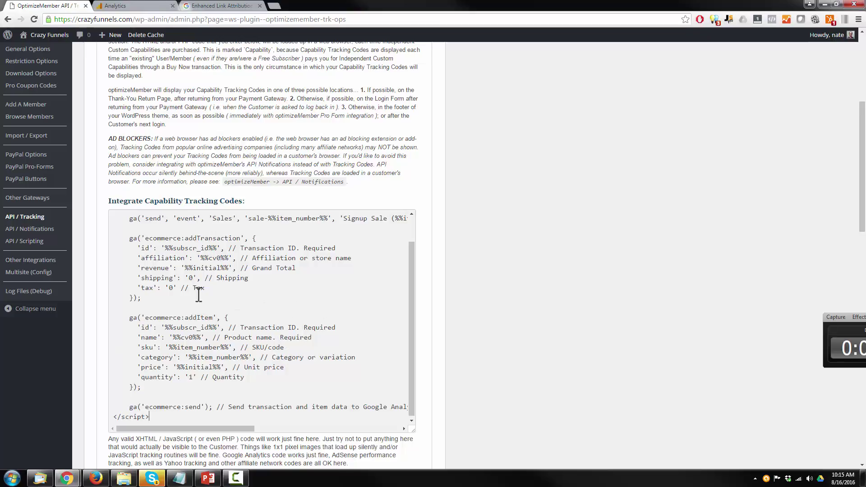
{"action": "scroll", "coordinate": [527, 318], "scroll_direction": "down", "scroll_amount": 4}
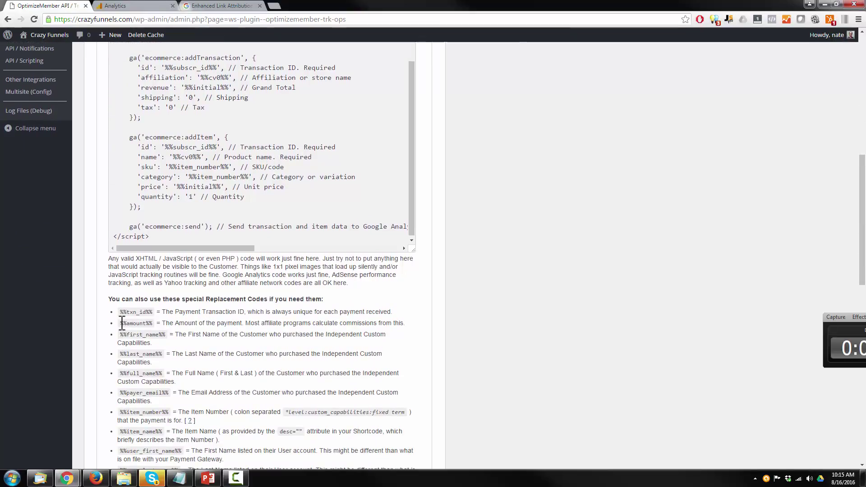
Replace %%initial%% with %%amount%% on the revenue line
{"action": "left_click_drag", "start_coordinate": [119, 323], "coordinate": [153, 324]}
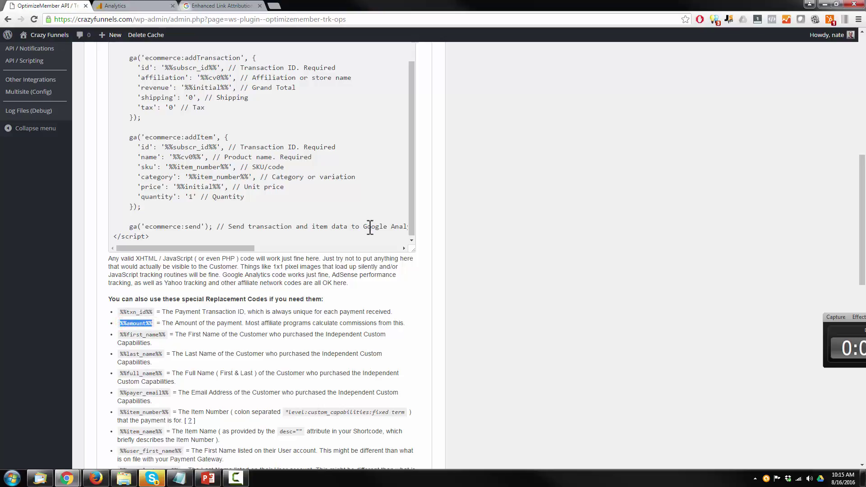
{"action": "scroll", "coordinate": [412, 202], "scroll_direction": "up", "scroll_amount": 2}
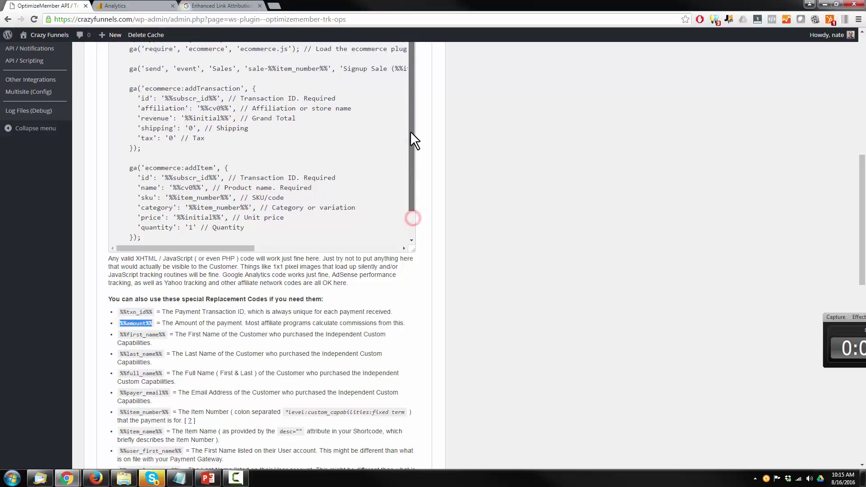
{"action": "scroll", "coordinate": [507, 228], "scroll_direction": "up", "scroll_amount": 2}
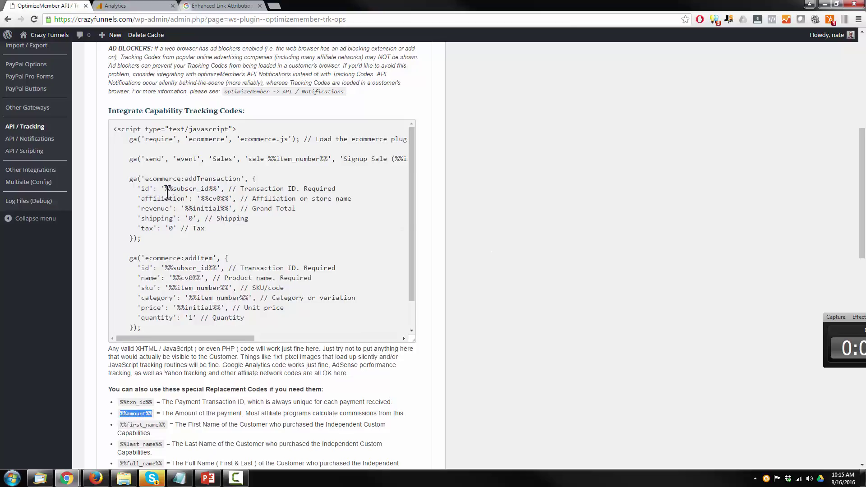
{"action": "left_click_drag", "start_coordinate": [186, 208], "coordinate": [231, 210]}
{"action": "type", "text": "%%amount%%"}
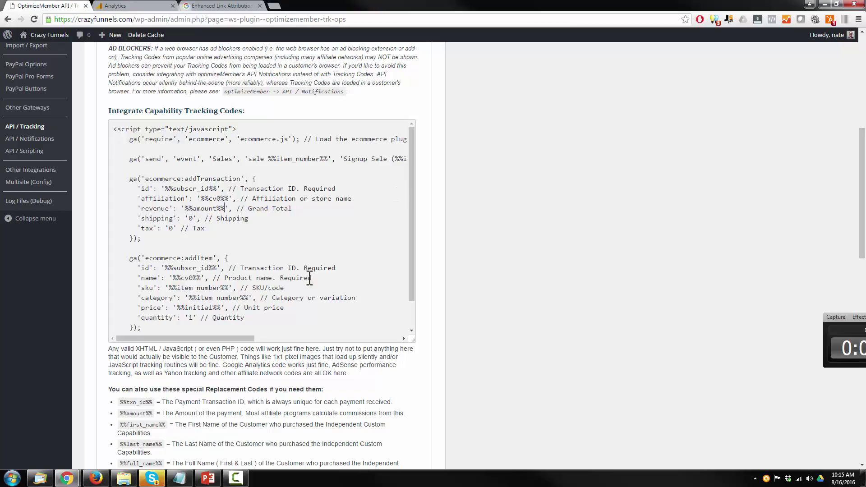
{"action": "mouse_move", "coordinate": [242, 339]}
{"action": "left_mouse_down"}
{"action": "mouse_move", "coordinate": [388, 335]}
{"action": "mouse_move", "coordinate": [236, 330]}
{"action": "left_mouse_up"}
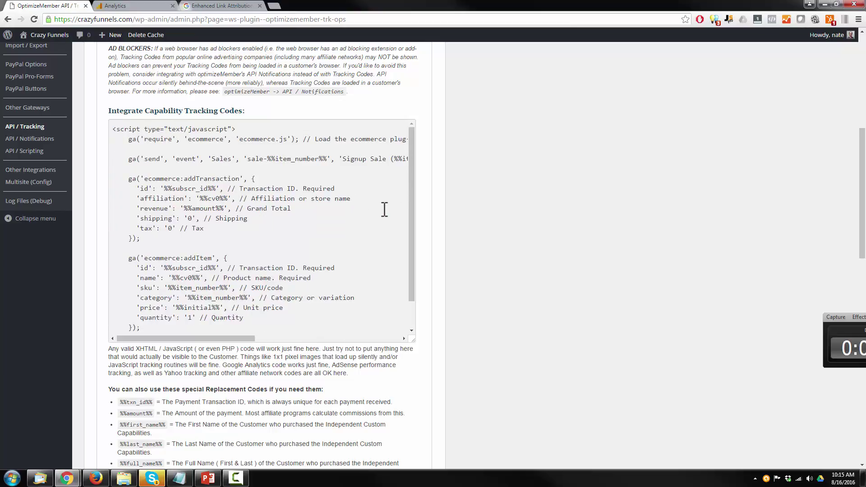
Find the next 'initial' with Ctrl+F and change it to 'amount' on the price line
{"action": "key", "text": "ctrl+f"}
{"action": "type", "text": "initial"}
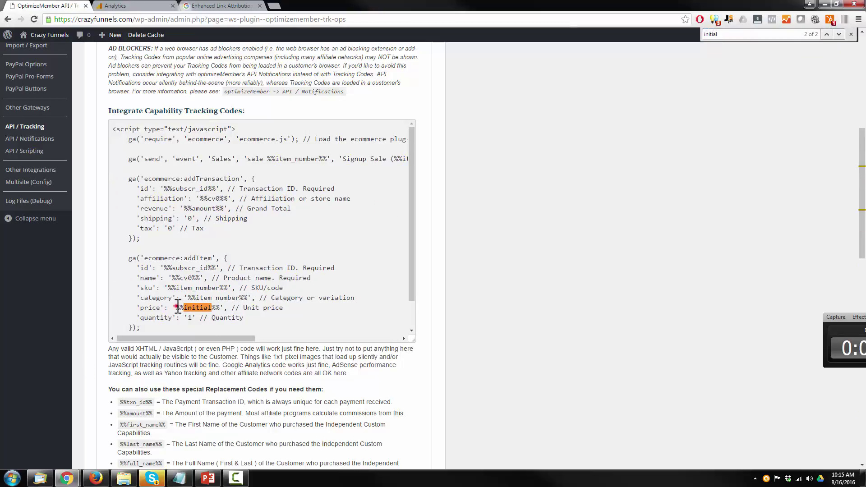
{"action": "double_click", "coordinate": [199, 306]}
{"action": "type", "text": "amount"}
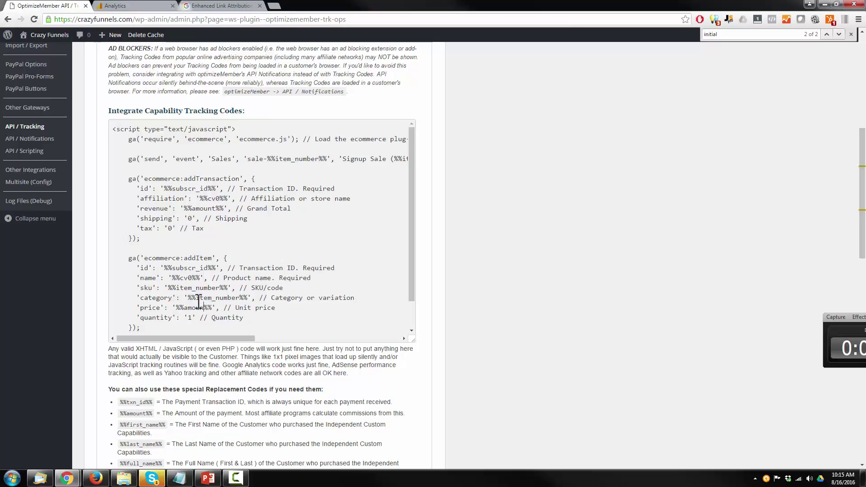
{"action": "scroll", "coordinate": [198, 302], "scroll_direction": "down", "scroll_amount": 5}
{"action": "scroll", "coordinate": [284, 230], "scroll_direction": "up", "scroll_amount": 6}
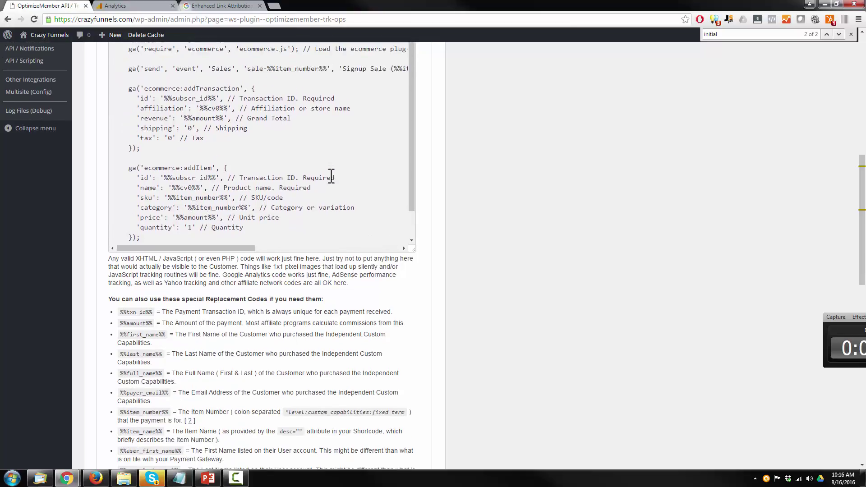
{"action": "left_click_drag", "start_coordinate": [227, 382], "coordinate": [373, 383]}
Change the remaining 'initial' in the event line to 'amount' and review the script
{"action": "double_click", "coordinate": [282, 203]}
{"action": "type", "text": "amoun"}
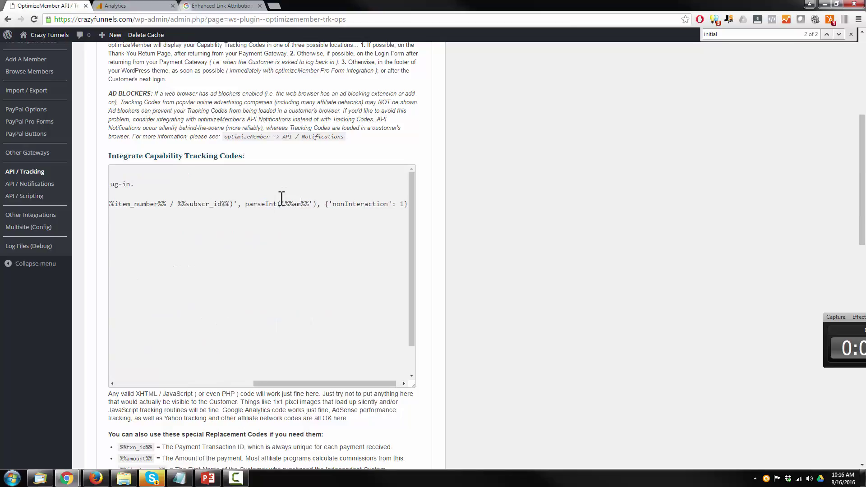
{"action": "type", "text": "t"}
{"action": "left_click_drag", "start_coordinate": [327, 384], "coordinate": [173, 377]}
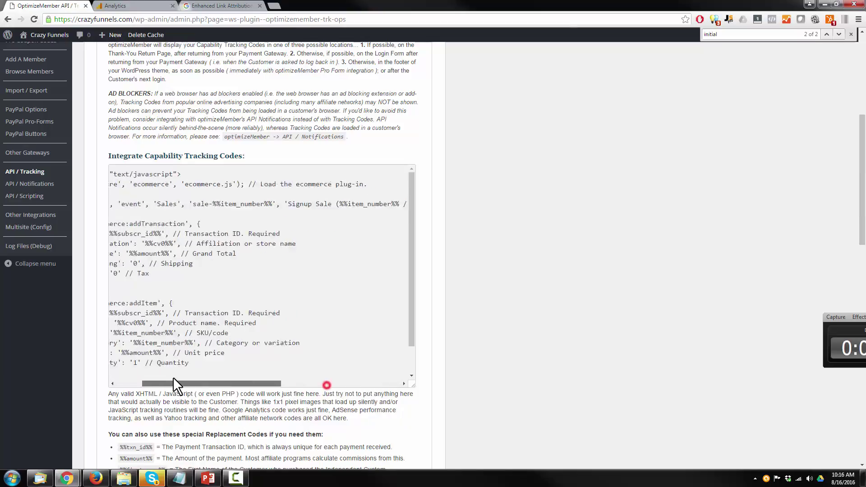
{"action": "scroll", "coordinate": [301, 324], "scroll_direction": "down", "scroll_amount": 2}
{"action": "scroll", "coordinate": [301, 325], "scroll_direction": "up", "scroll_amount": 2}
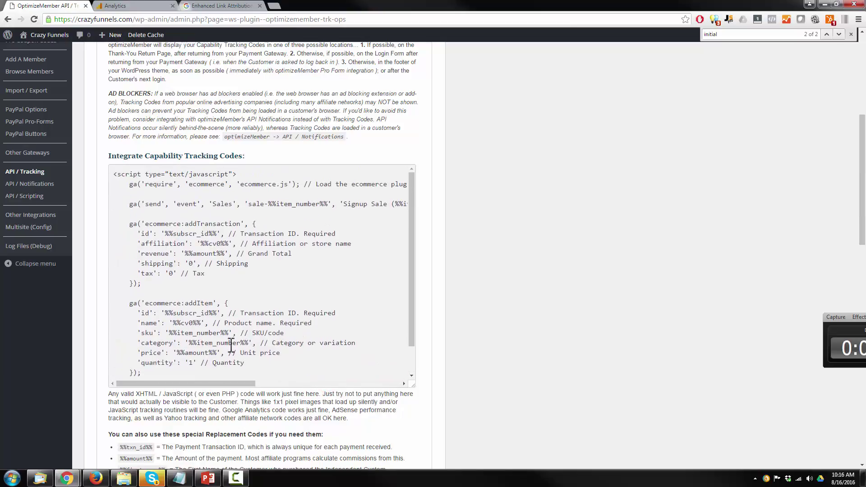
{"action": "scroll", "coordinate": [248, 345], "scroll_direction": "down", "scroll_amount": 2}
{"action": "scroll", "coordinate": [243, 356], "scroll_direction": "up", "scroll_amount": 2}
{"action": "left_click_drag", "start_coordinate": [239, 383], "coordinate": [227, 339]}
{"action": "scroll", "coordinate": [270, 290], "scroll_direction": "down", "scroll_amount": 3}
{"action": "scroll", "coordinate": [270, 291], "scroll_direction": "down", "scroll_amount": 15}
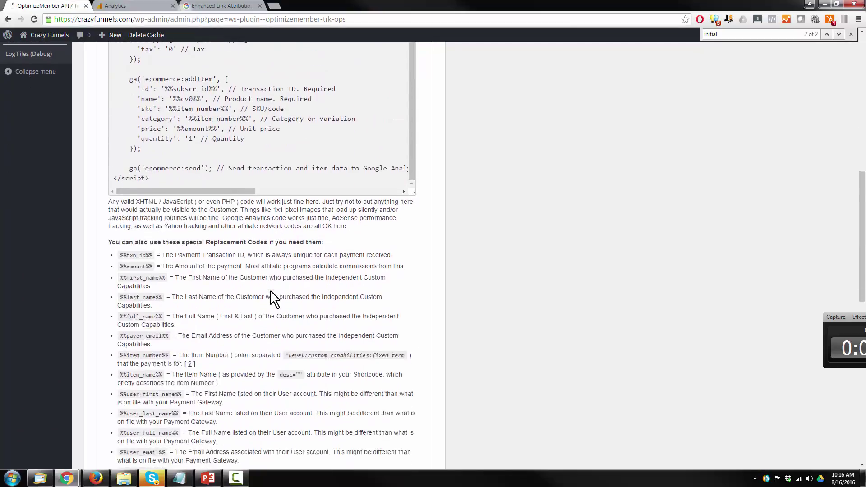
{"action": "scroll", "coordinate": [269, 296], "scroll_direction": "down", "scroll_amount": 2}
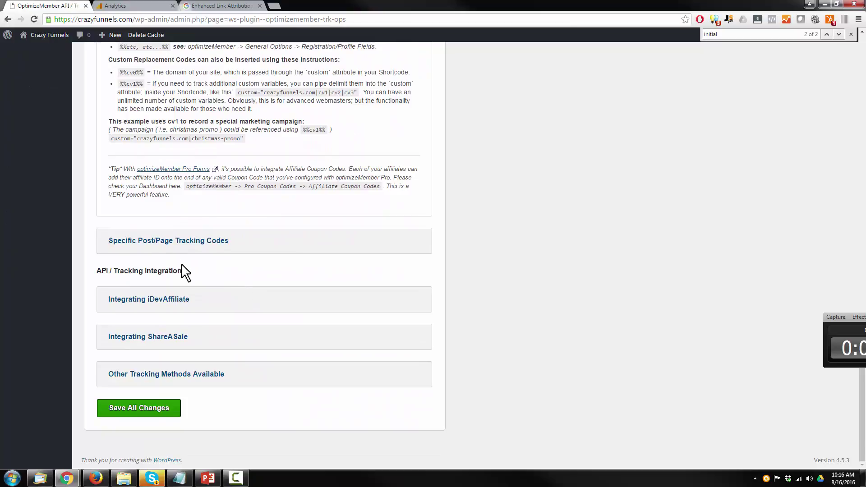
Save the tracking code settings and reopen the Capability Tracking Codes section
{"action": "left_click", "coordinate": [134, 411]}
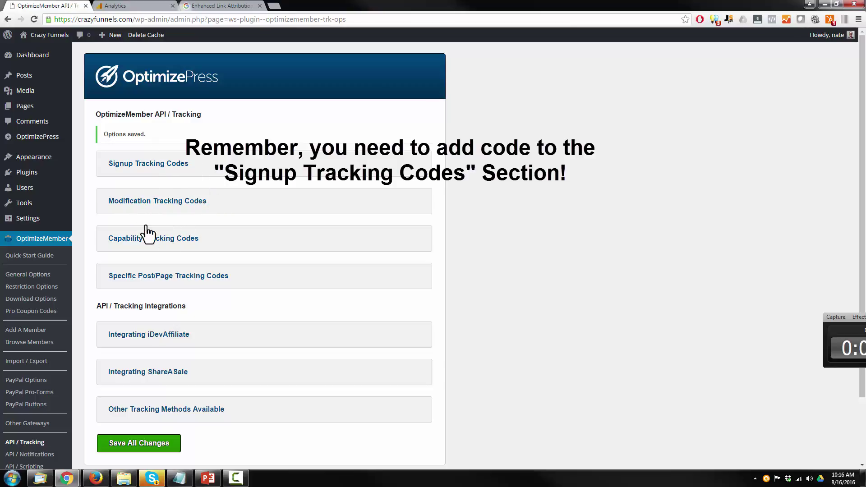
{"action": "left_click", "coordinate": [168, 239]}
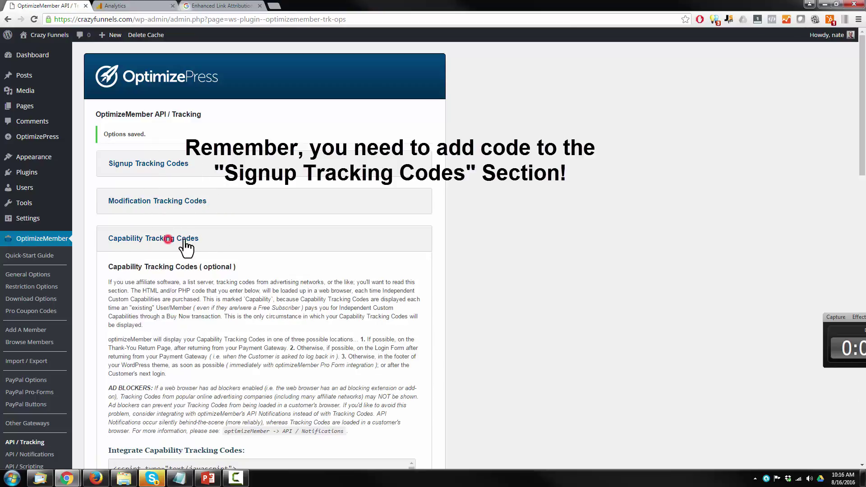
{"action": "scroll", "coordinate": [194, 252], "scroll_direction": "down", "scroll_amount": 5}
{"action": "scroll", "coordinate": [241, 286], "scroll_direction": "up", "scroll_amount": 3}
Review the Modification Tracking Codes section, then save all tracking changes again
{"action": "left_click", "coordinate": [157, 110]}
{"action": "left_click_drag", "start_coordinate": [203, 172], "coordinate": [167, 294]}
{"action": "scroll", "coordinate": [167, 253], "scroll_direction": "down", "scroll_amount": 1}
{"action": "scroll", "coordinate": [158, 180], "scroll_direction": "up", "scroll_amount": 1}
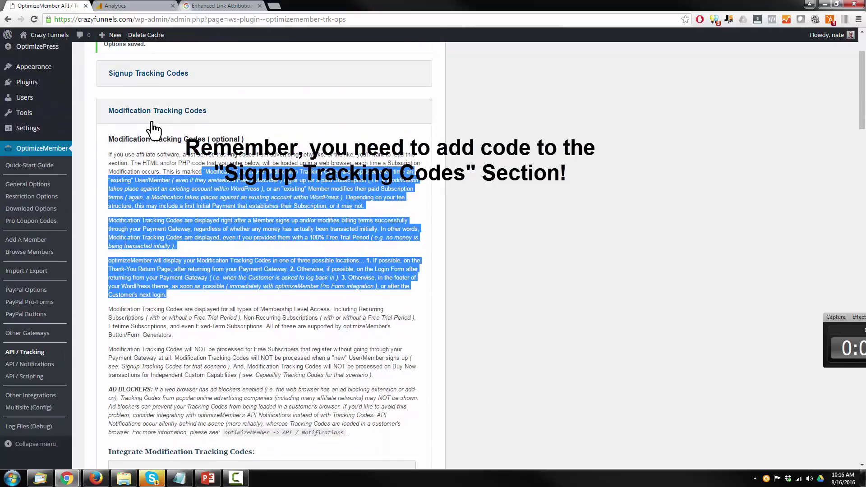
{"action": "left_click", "coordinate": [152, 123]}
{"action": "scroll", "coordinate": [573, 312], "scroll_direction": "down", "scroll_amount": 1}
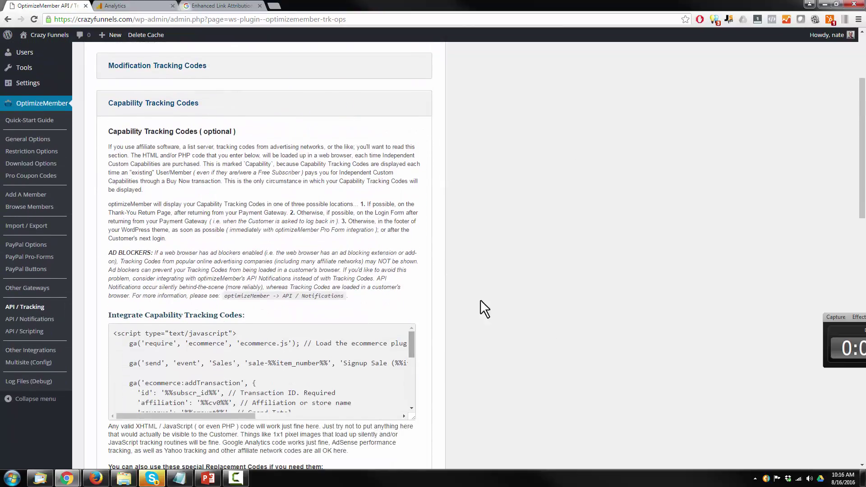
{"action": "scroll", "coordinate": [480, 301], "scroll_direction": "down", "scroll_amount": 3}
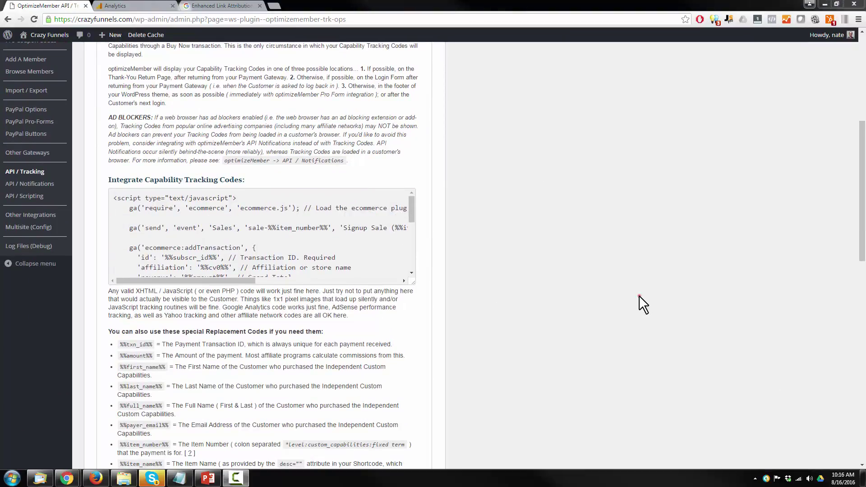
{"action": "scroll", "coordinate": [638, 296], "scroll_direction": "down", "scroll_amount": 15}
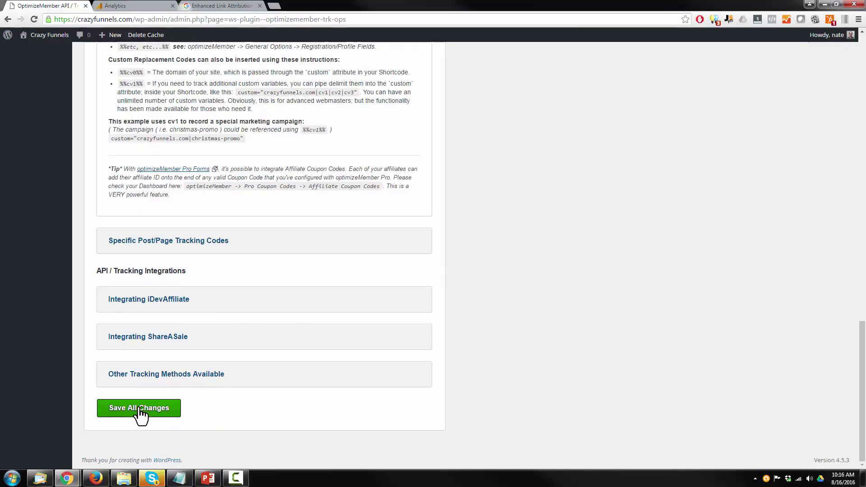
{"action": "left_click", "coordinate": [138, 413]}
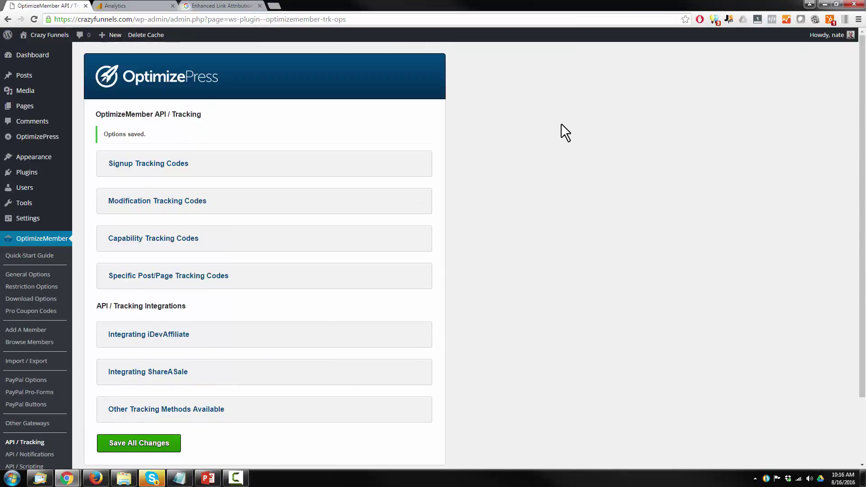